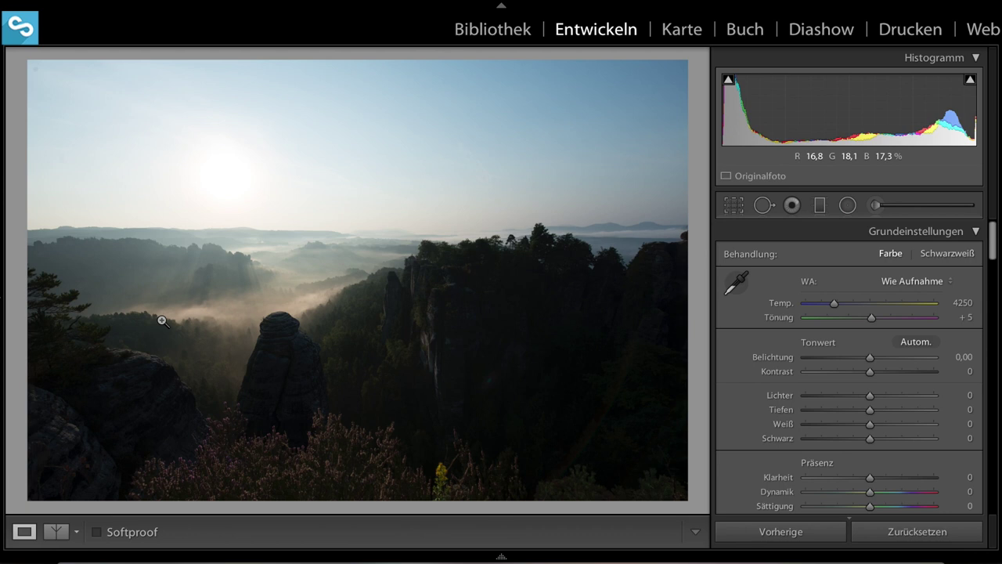
Lift Tiefen (Shadows) to +76 and pull Lichter (Highlights) down to −37
key(i)
key(i)
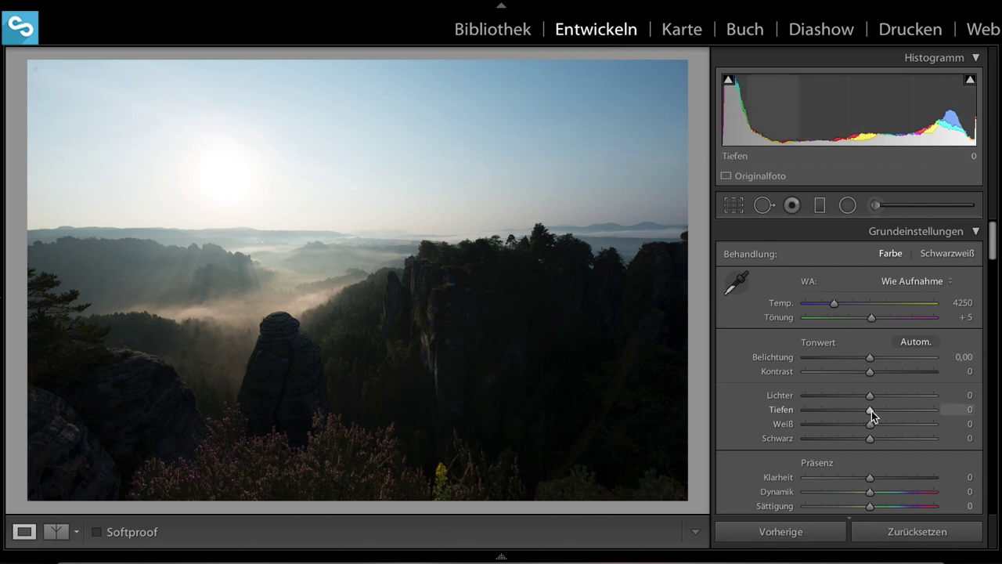
drag(872, 410, 910, 408)
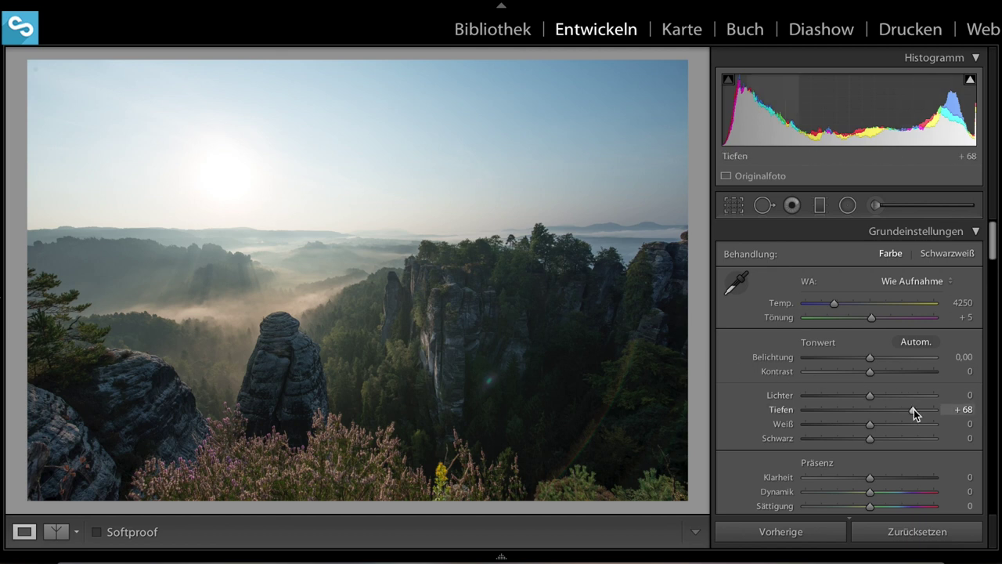
drag(913, 408, 914, 409)
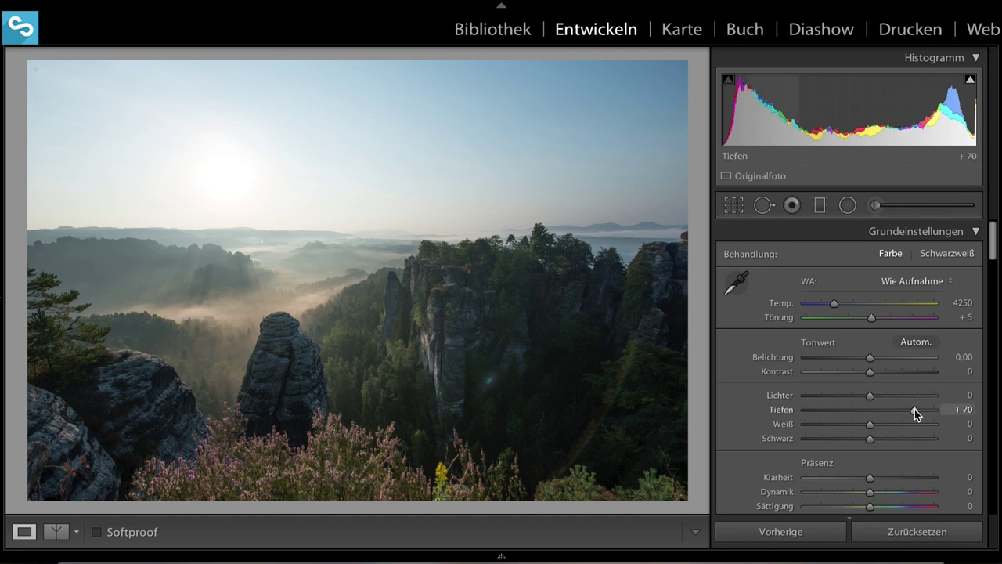
drag(914, 409, 918, 408)
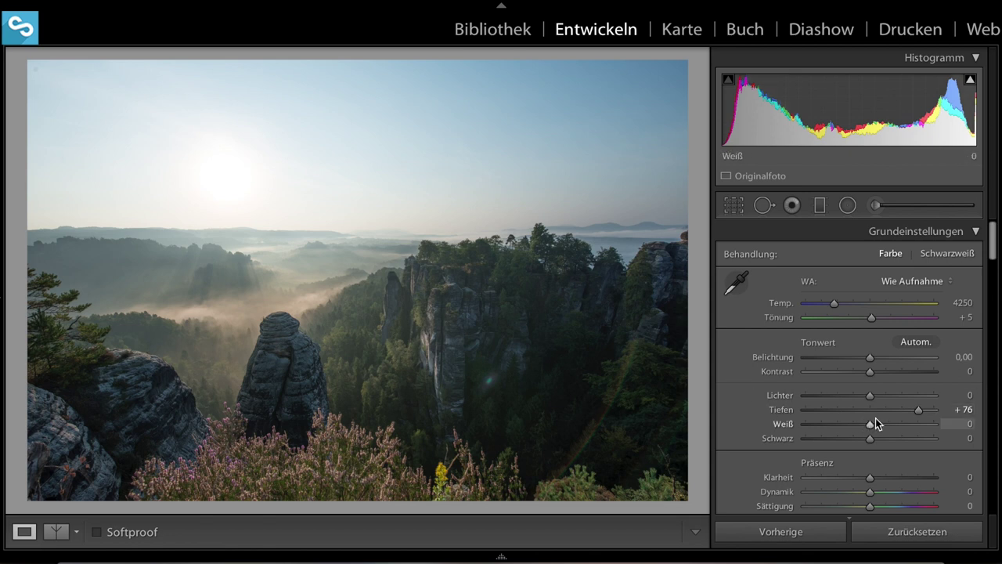
drag(870, 398, 845, 403)
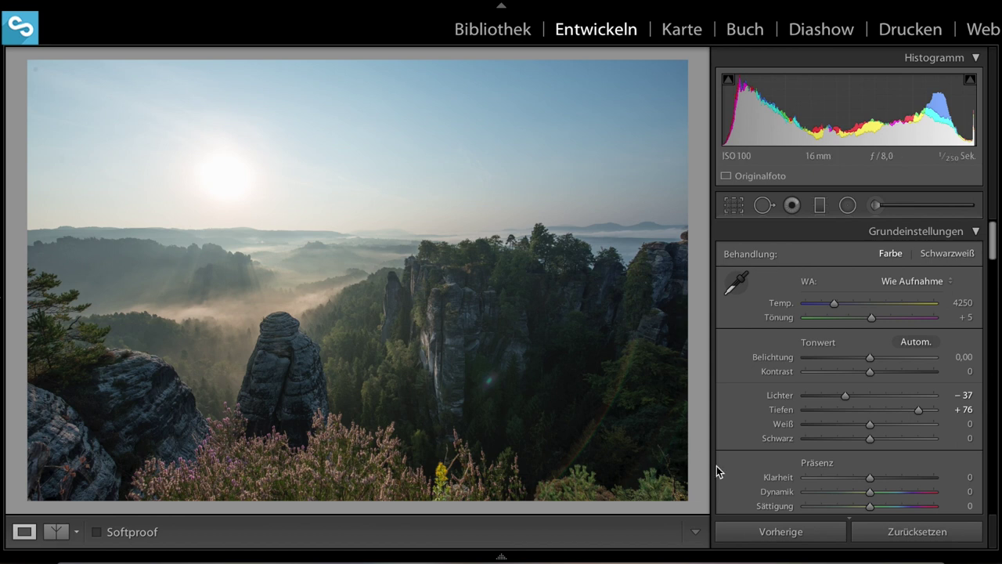
With the Alt clipping preview, set Weiß (Whites) to +16 and Schwarz (Blacks) to −19
key(alt)
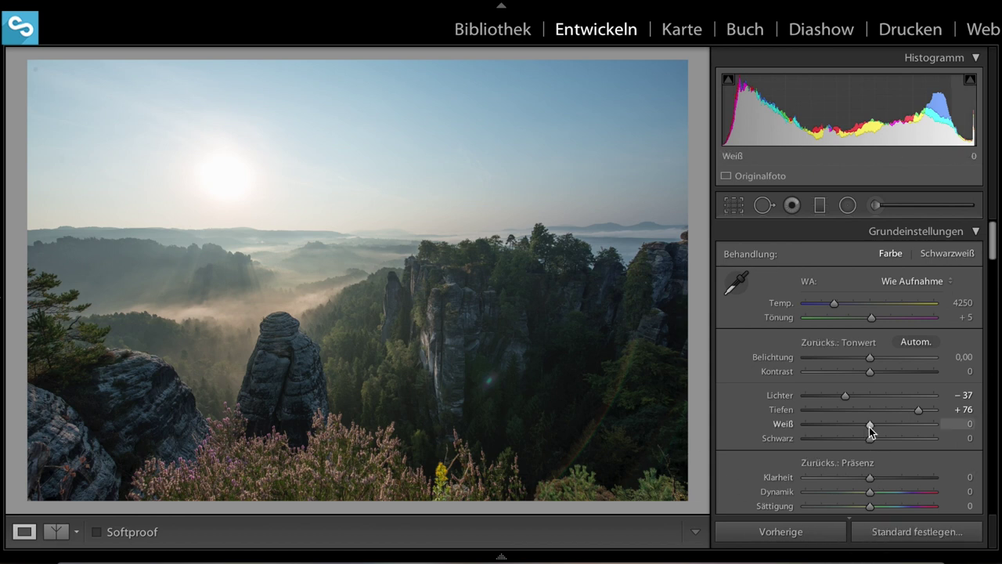
drag(870, 426, 880, 425)
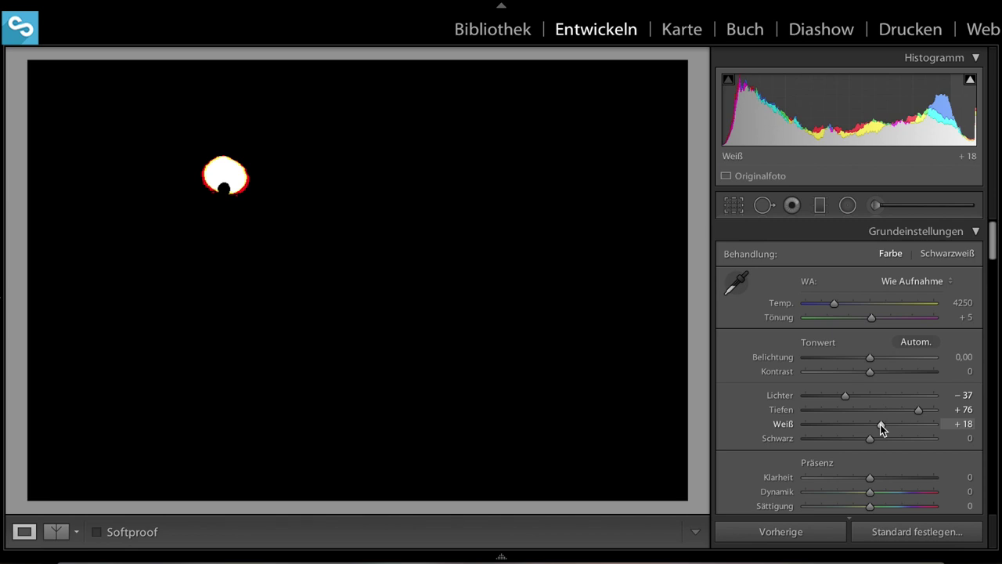
drag(881, 425, 879, 424)
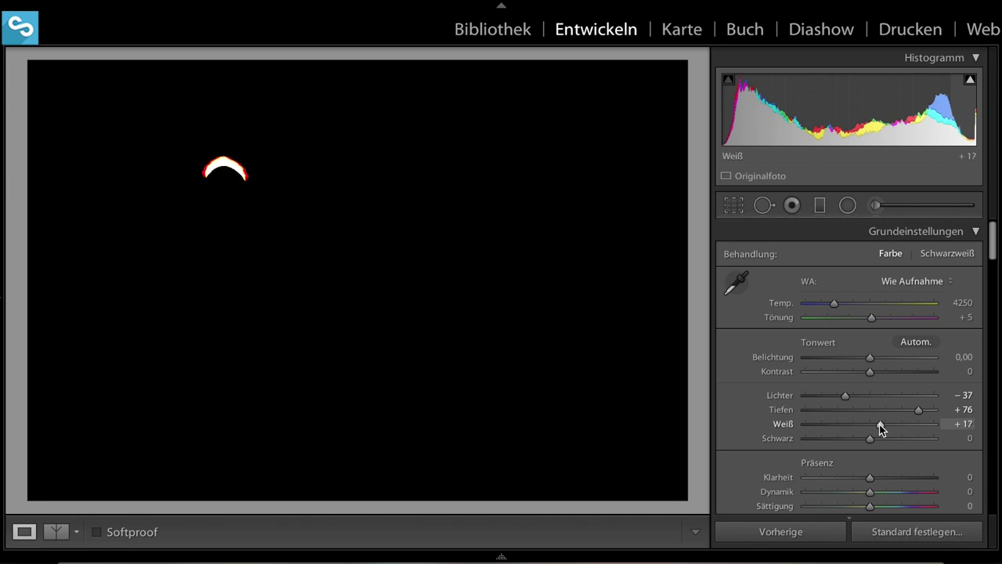
drag(879, 424, 879, 424)
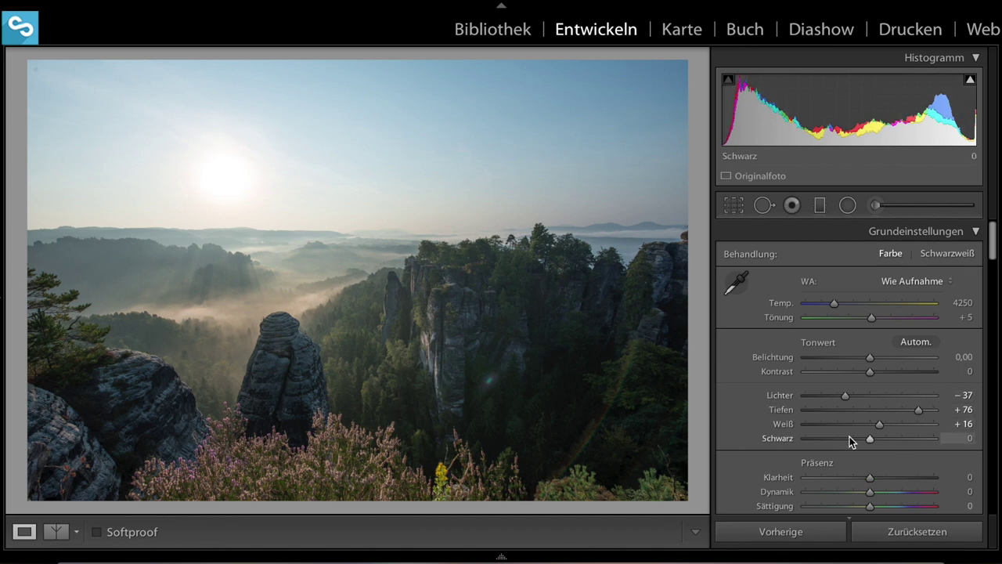
drag(870, 439, 857, 441)
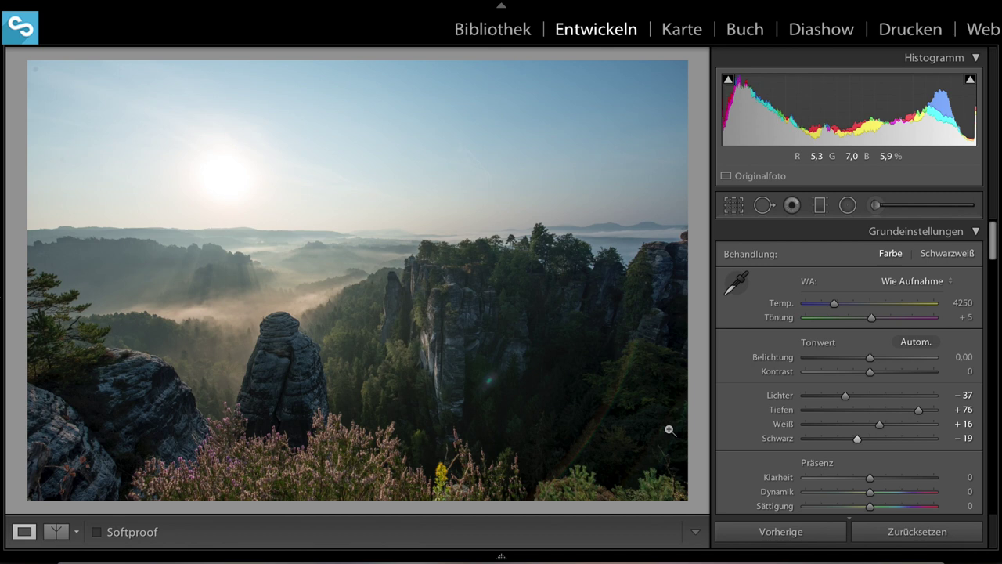
Raise Kontrast to +16 and lower Klarheit (Clarity) to −14
click(881, 371)
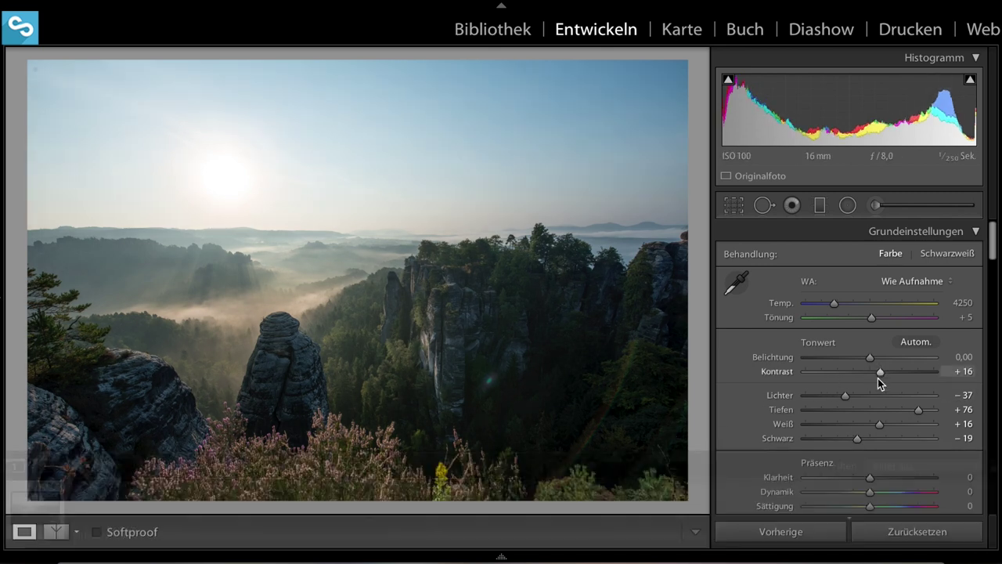
drag(869, 478, 859, 478)
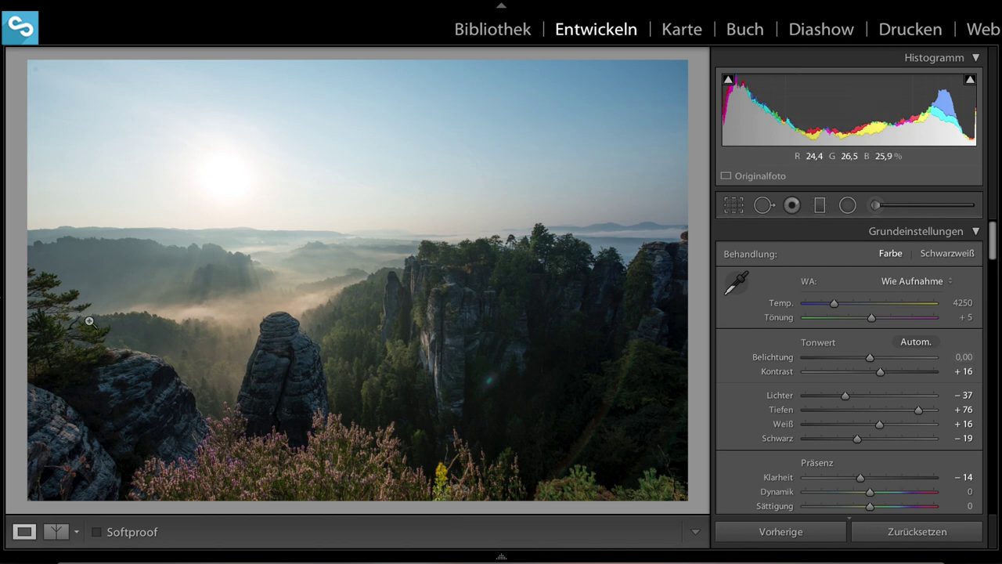
click(920, 288)
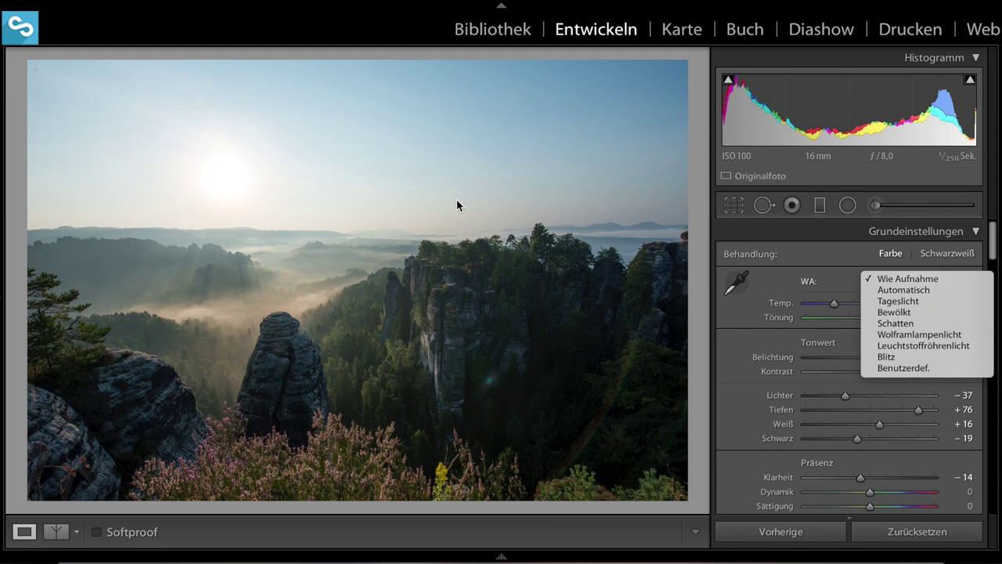
Apply the Schatten (Shade) white balance preset, then set Temp 6005 and Tönung +23
click(940, 325)
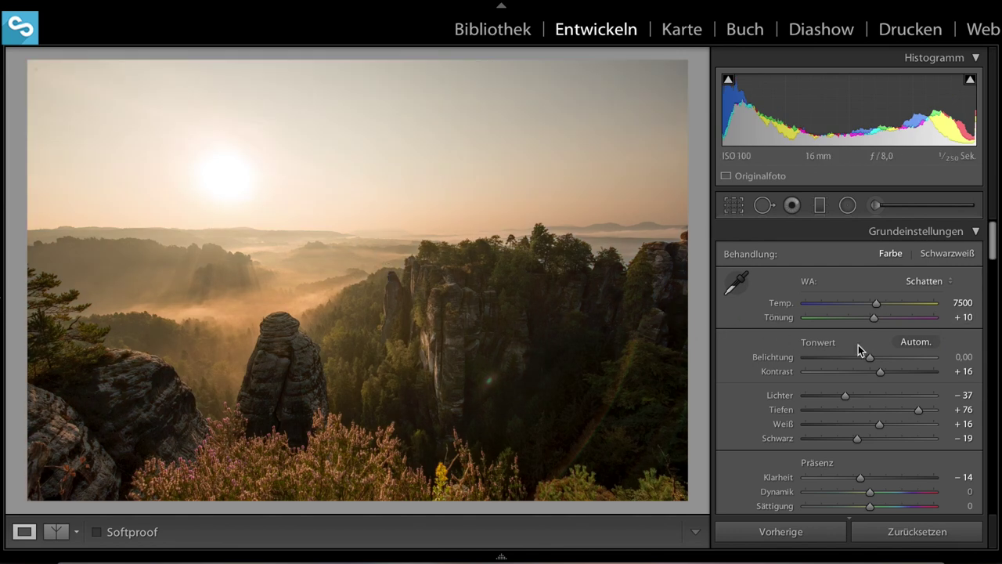
drag(875, 303, 856, 306)
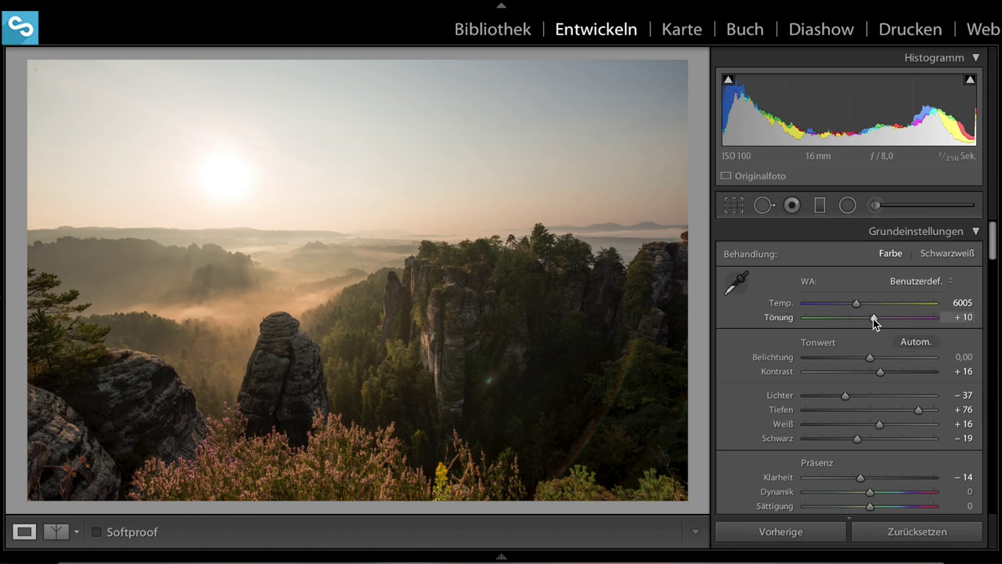
drag(875, 319, 879, 317)
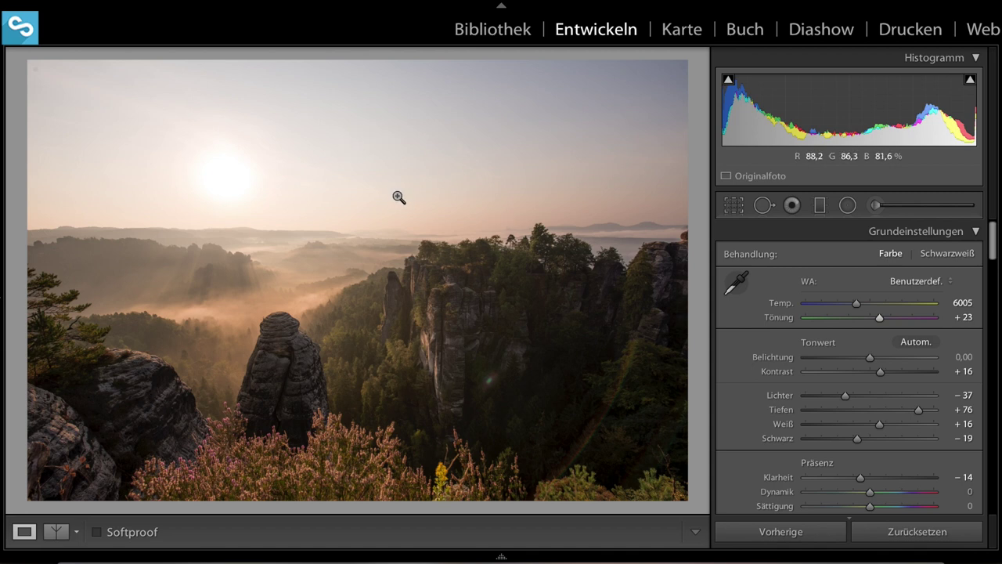
Add a graduated filter from the top of the sky to the horizon with Temp −27, Tönung −10
click(819, 205)
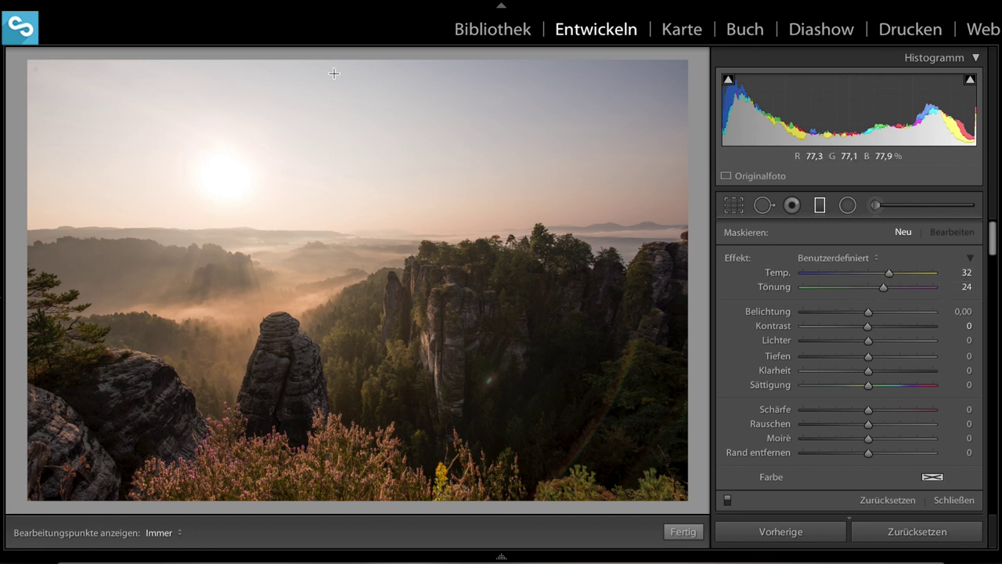
drag(334, 75, 334, 329)
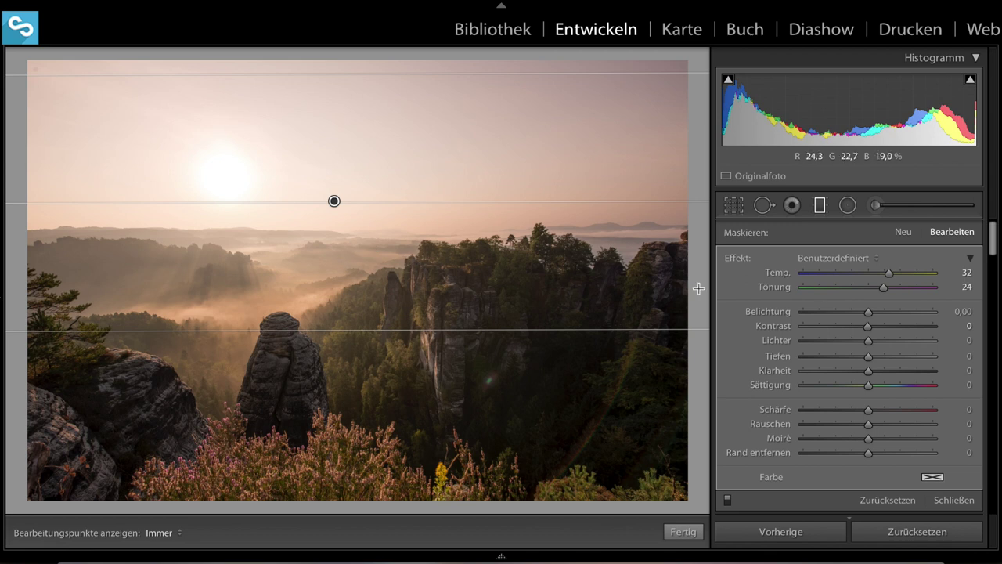
click(855, 272)
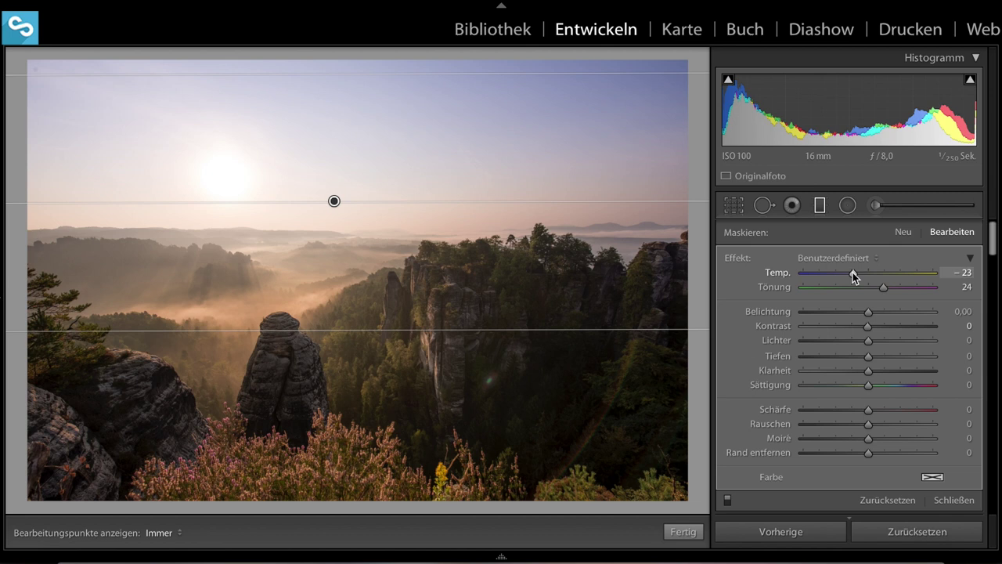
mouse_move(850, 272)
mouse_down()
mouse_move(872, 287)
mouse_move(860, 286)
mouse_up()
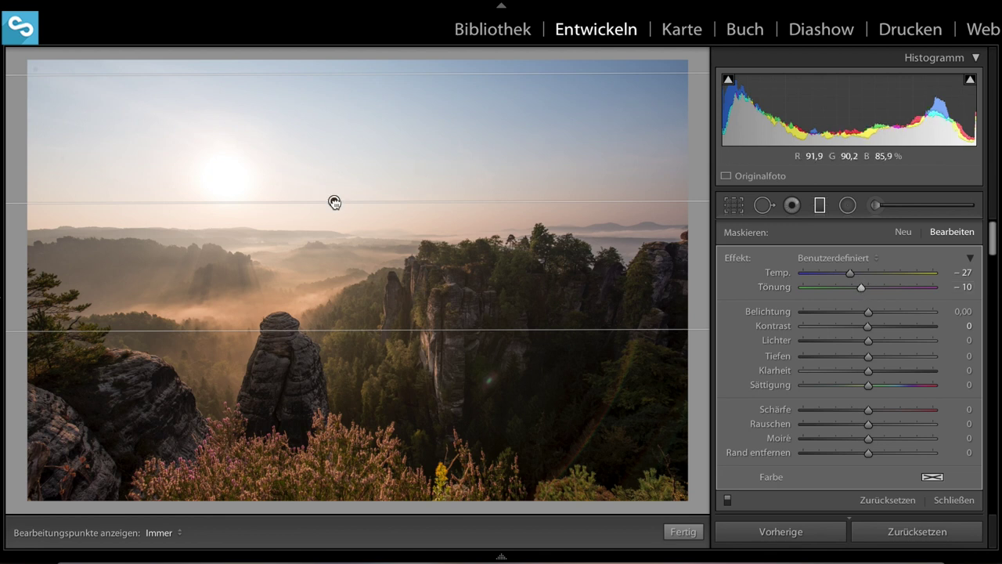
drag(334, 203, 334, 200)
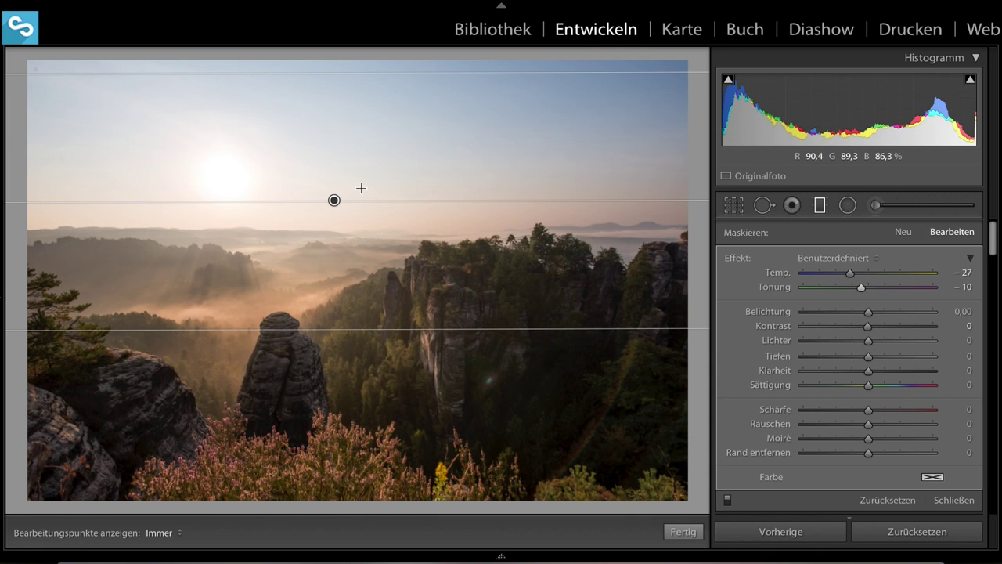
click(675, 533)
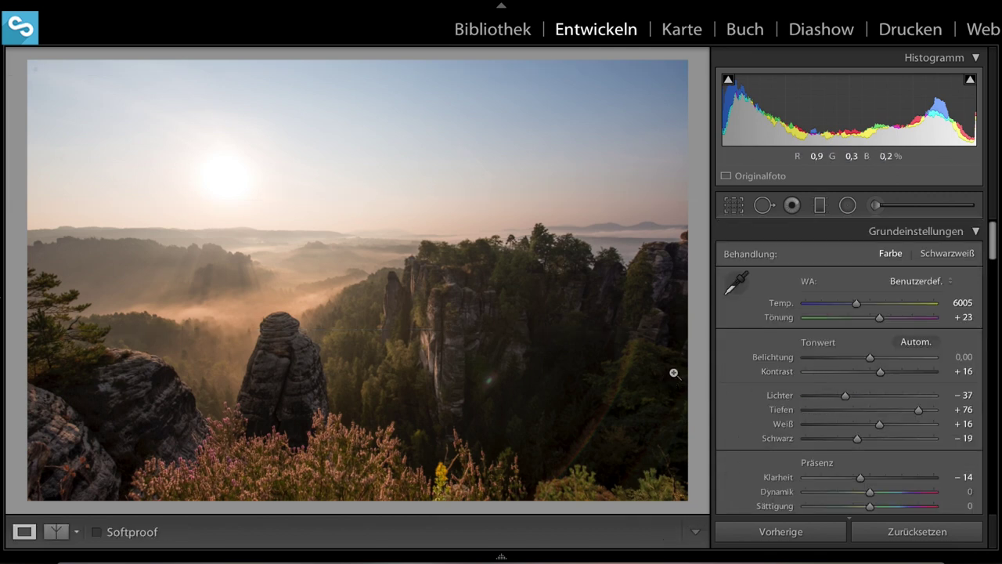
Draw a second graduated filter up from the foreground heather, levelled across the horizon
click(820, 205)
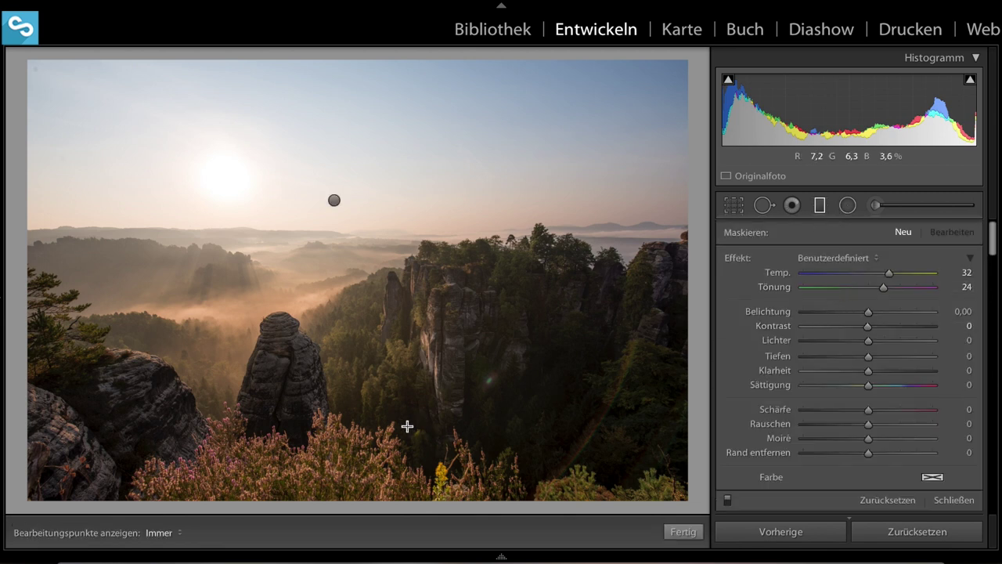
drag(423, 342, 425, 216)
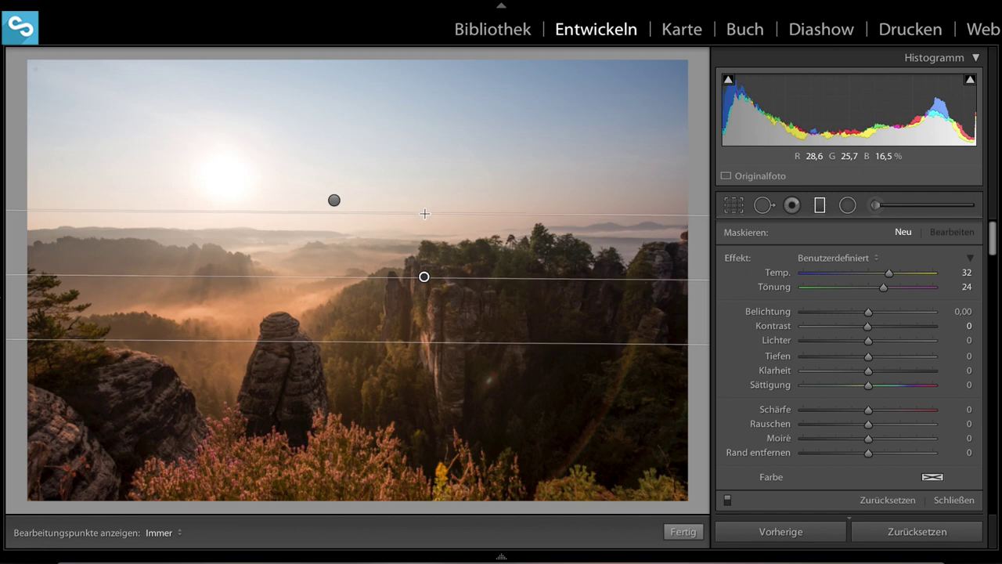
drag(425, 216, 425, 213)
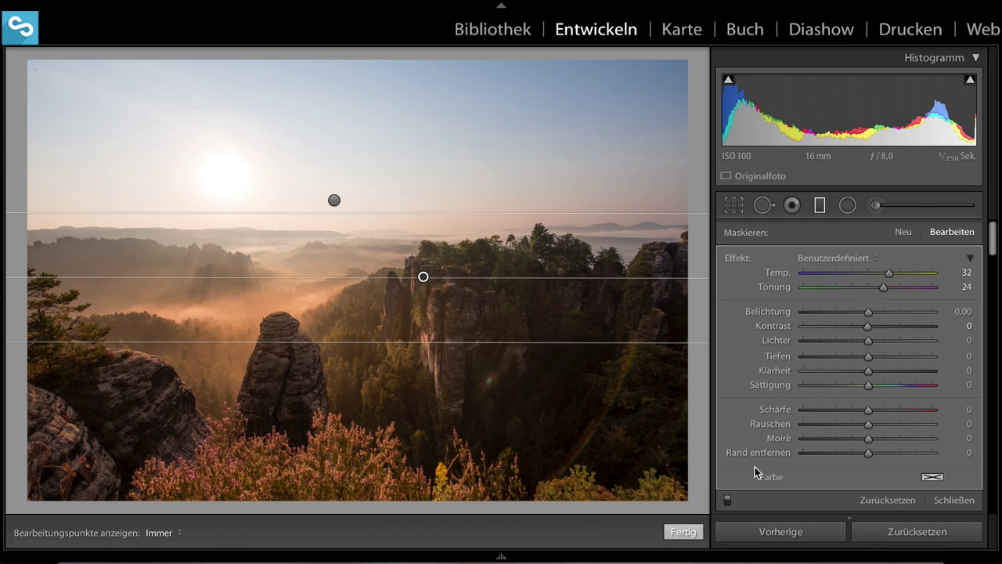
Close the graduated filter and set the HSL Farbton Blau (blue hue) to −10
click(680, 532)
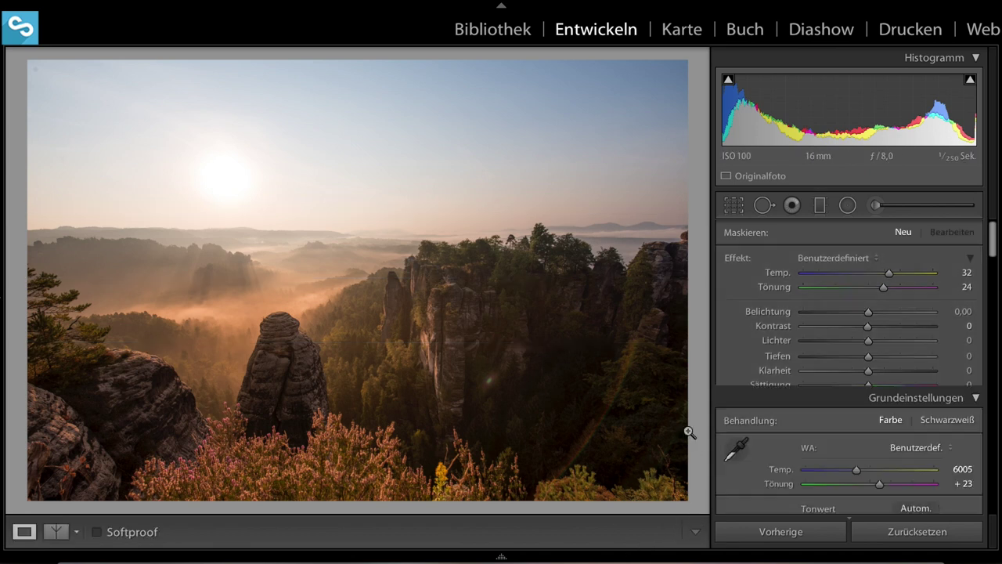
scroll(876, 375, down, 3)
scroll(876, 375, down, 5)
scroll(875, 376, down, 5)
scroll(875, 376, down, 2)
scroll(875, 378, down, 1)
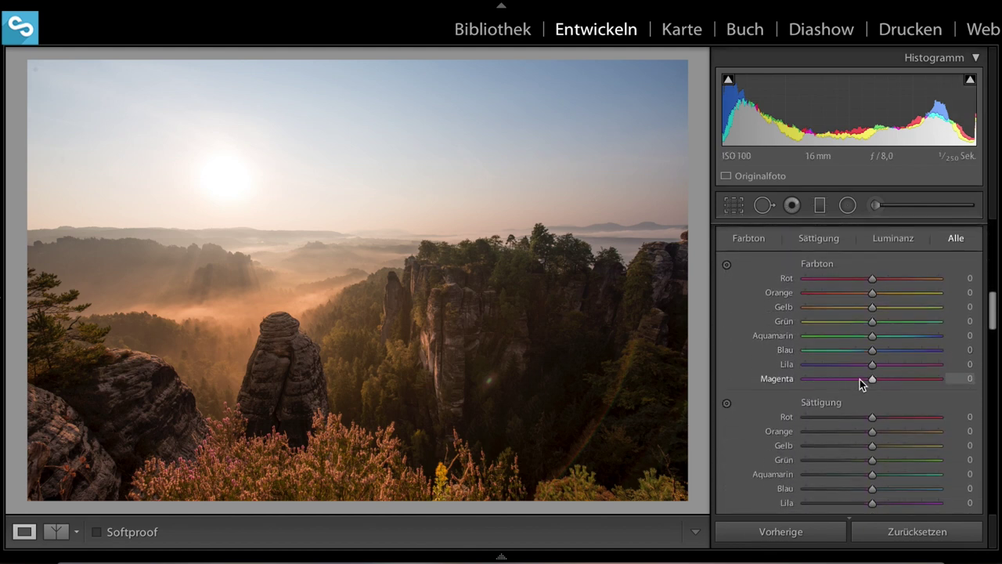
drag(870, 351, 864, 351)
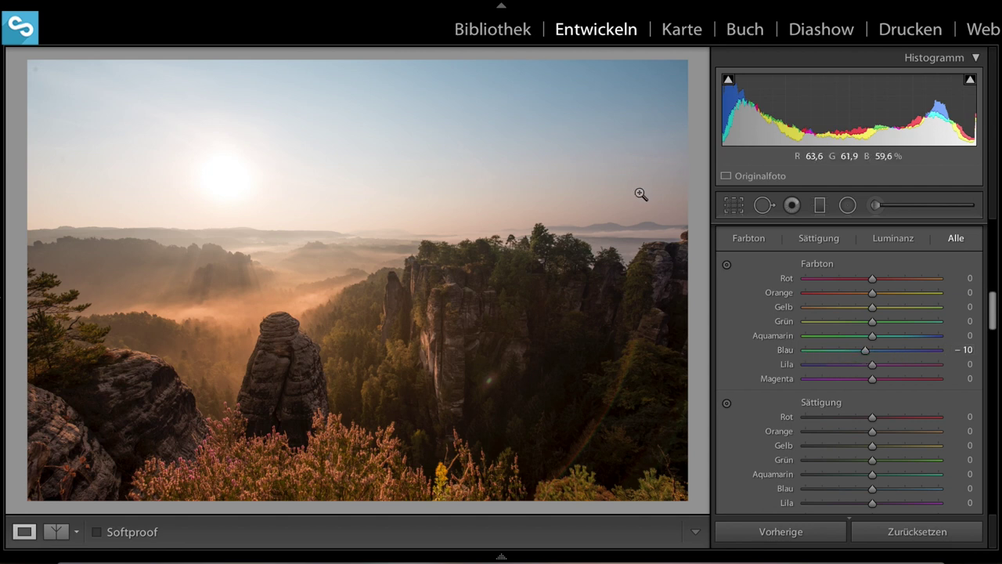
Scroll the Develop panels down to the Details section
scroll(869, 383, down, 2)
scroll(868, 385, down, 3)
scroll(867, 385, down, 2)
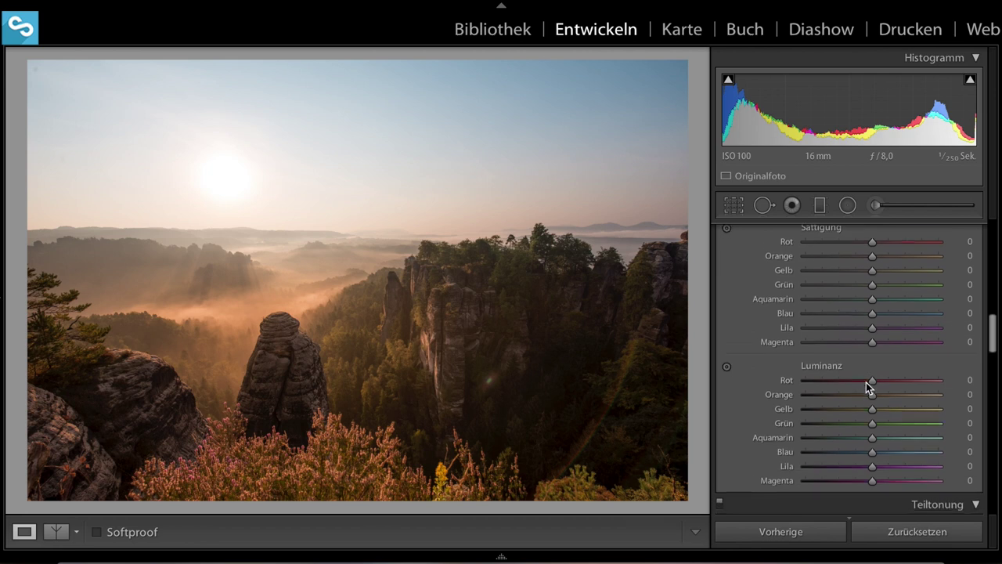
scroll(866, 385, down, 4)
scroll(866, 386, down, 1)
scroll(866, 382, down, 3)
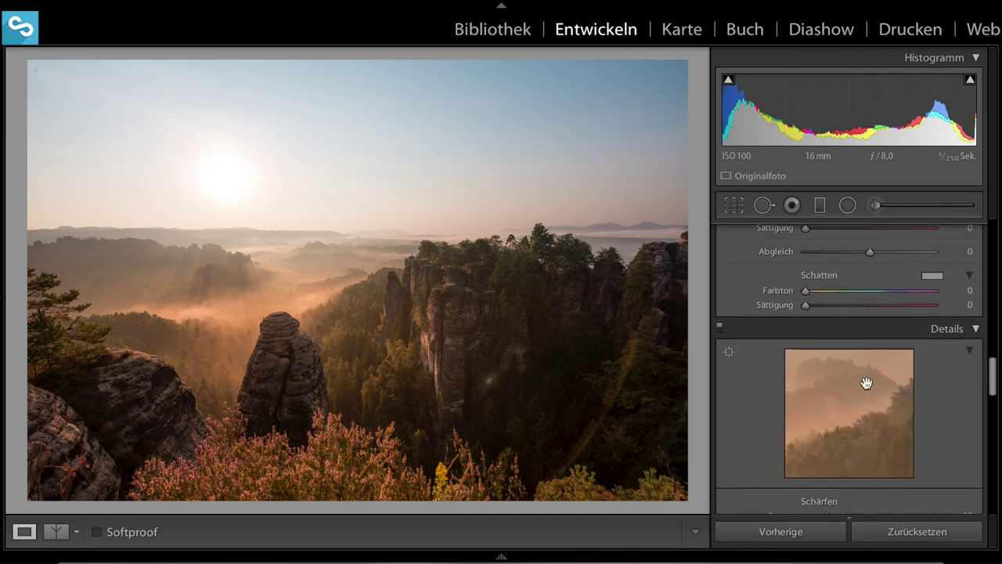
scroll(866, 382, down, 2)
scroll(863, 382, down, 1)
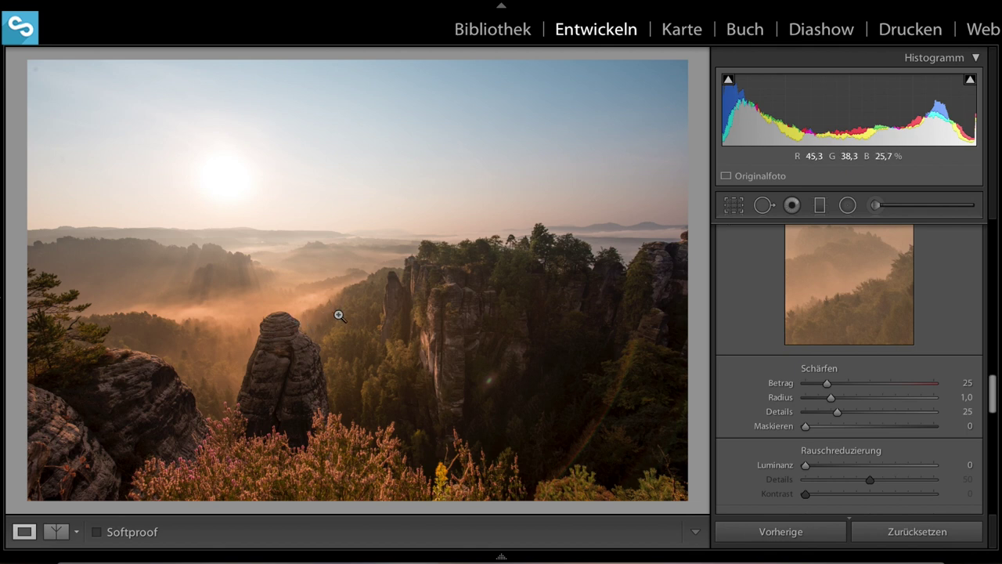
scroll(931, 251, up, 1)
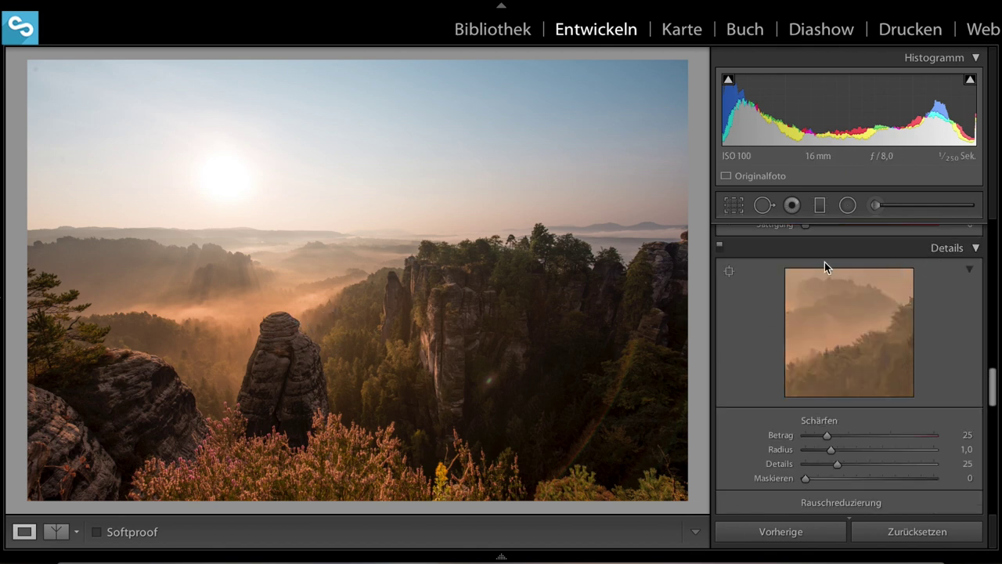
Set sharpening Betrag to 80 while checking at 1:1, then Alt-drag Maskieren to 22
click(390, 318)
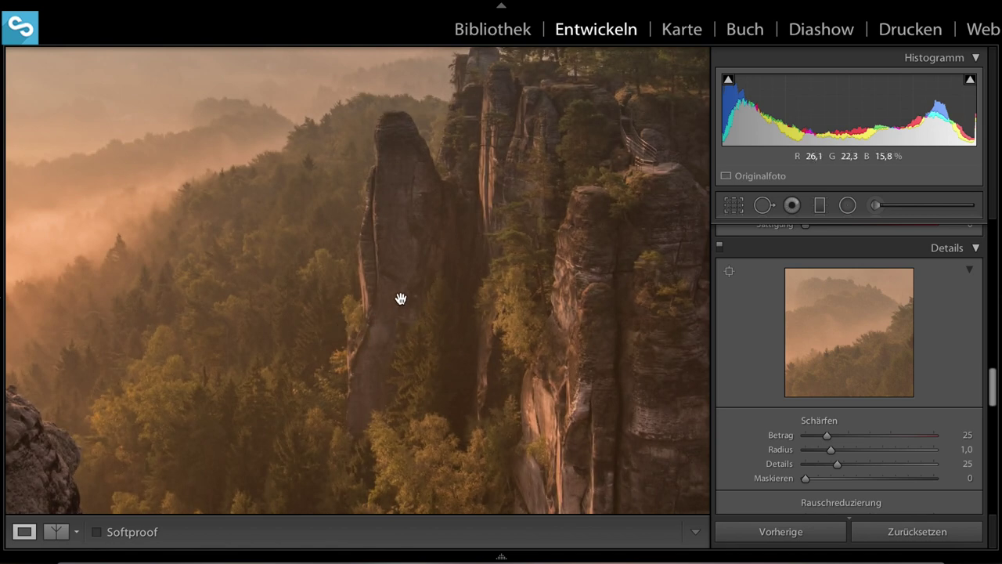
drag(828, 435, 875, 434)
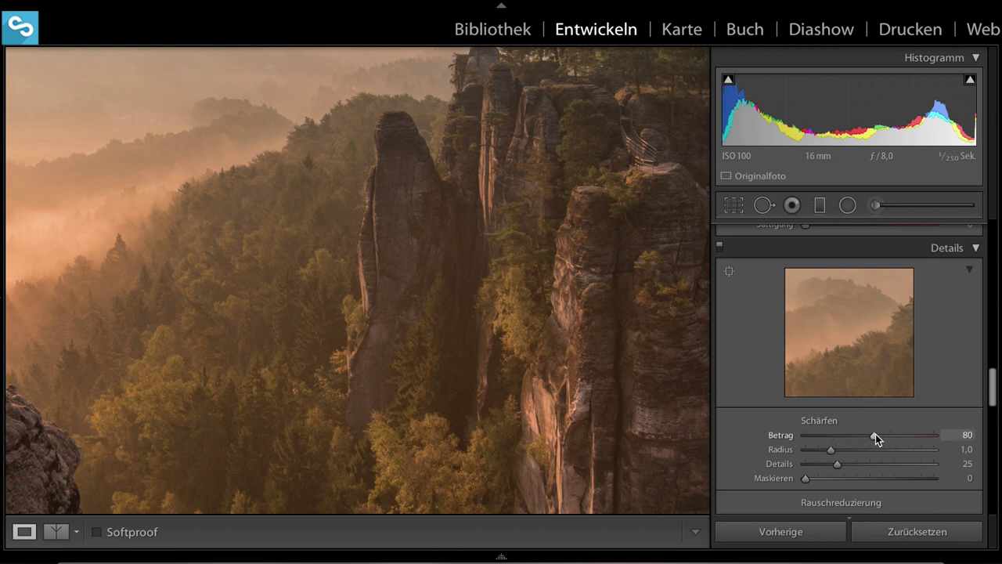
click(495, 313)
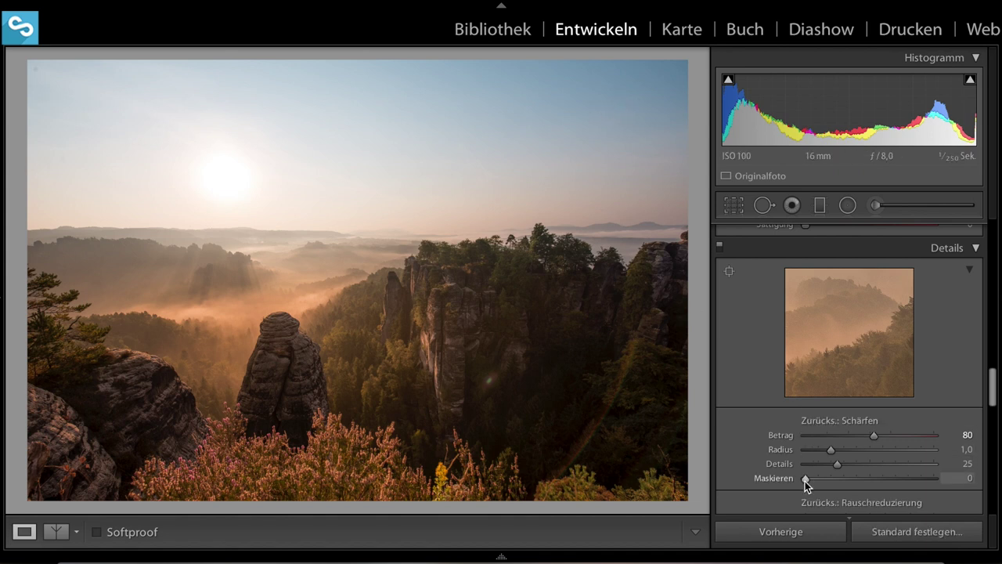
drag(805, 481, 831, 479)
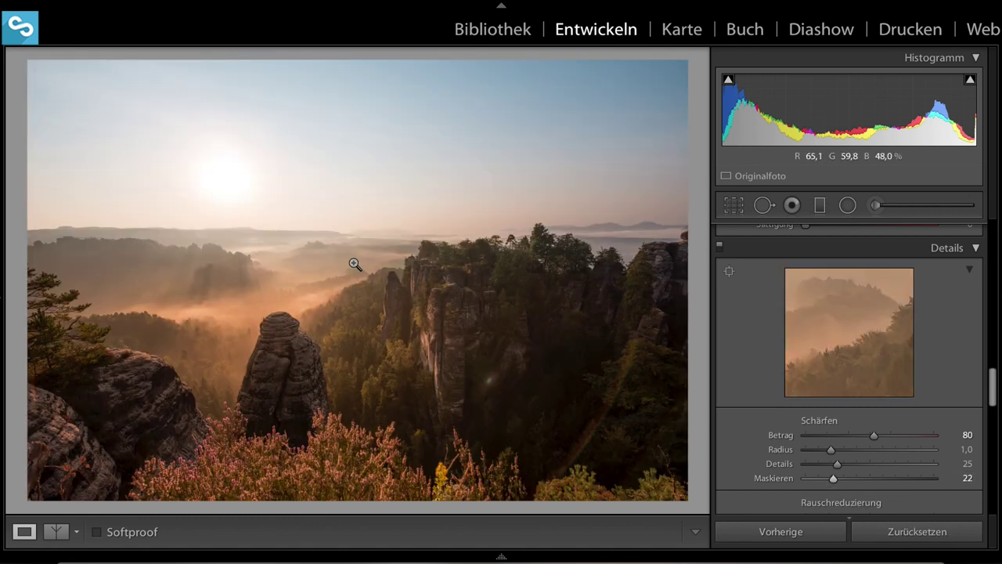
scroll(910, 385, down, 3)
scroll(911, 385, down, 2)
scroll(910, 384, down, 3)
scroll(910, 385, down, 1)
Set Luminanz noise reduction to 11 and enable profile and chromatic aberration corrections
click(820, 243)
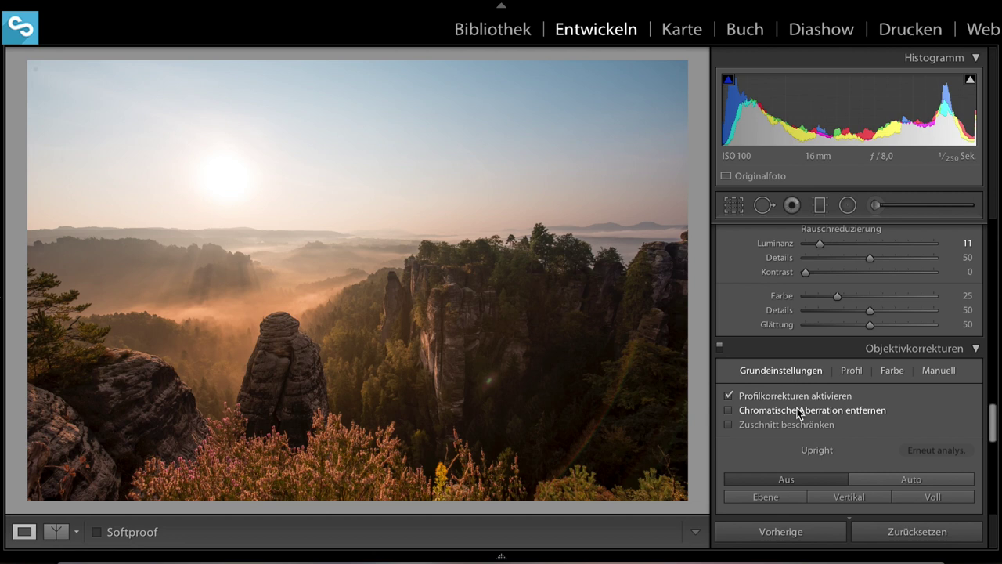
click(799, 411)
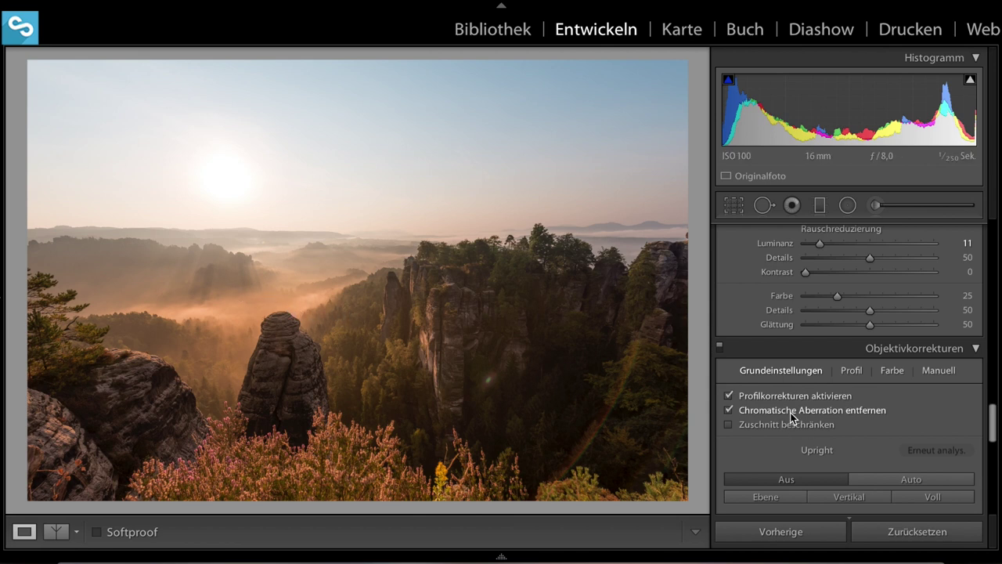
scroll(834, 412, down, 5)
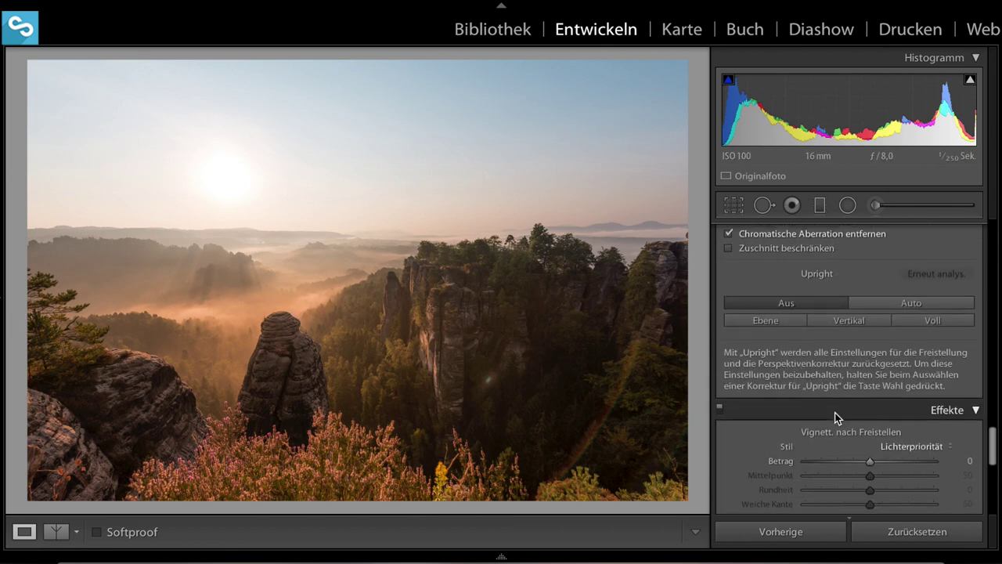
scroll(835, 411, up, 3)
scroll(835, 411, up, 1)
scroll(834, 412, up, 10)
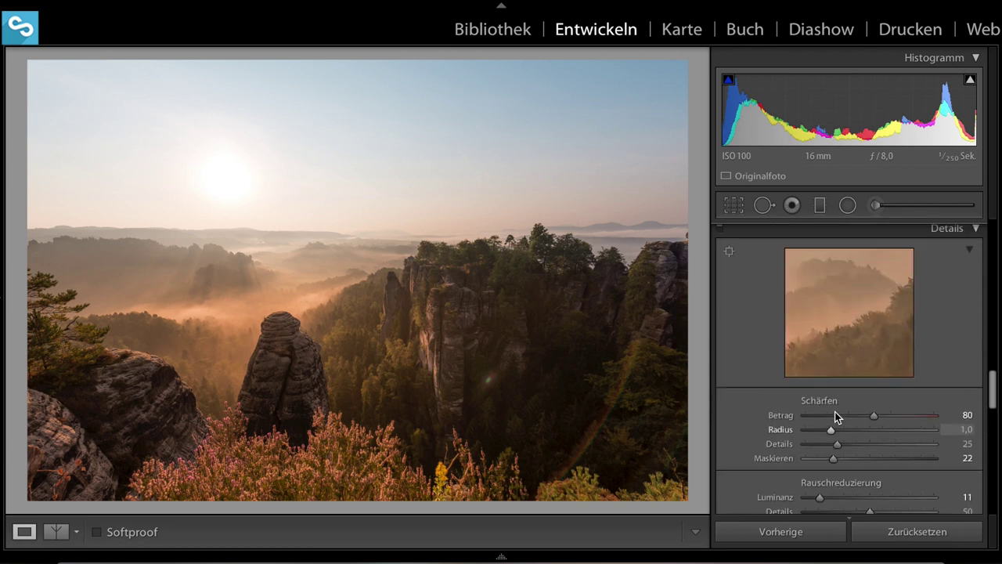
scroll(835, 411, up, 4)
scroll(834, 412, up, 1)
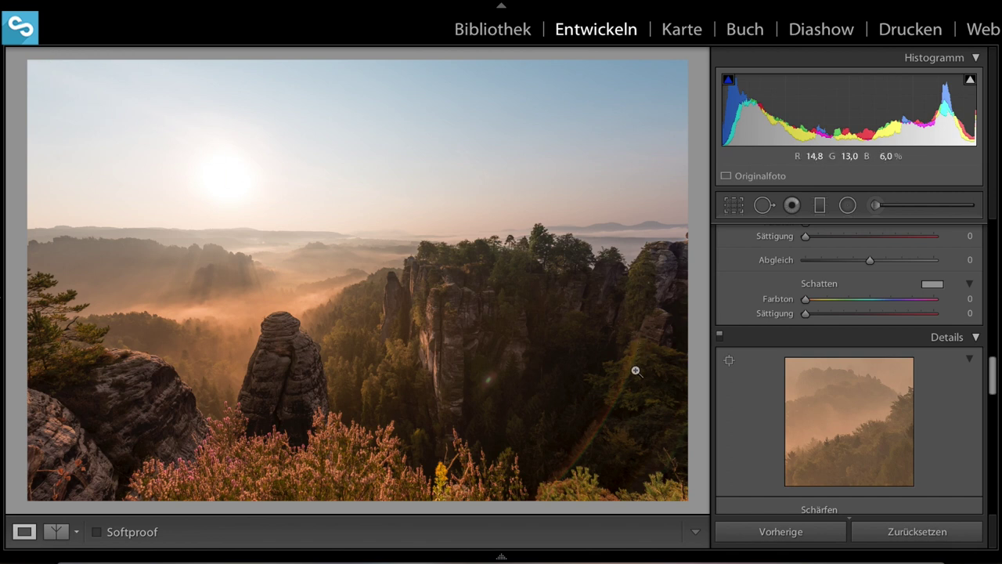
click(632, 410)
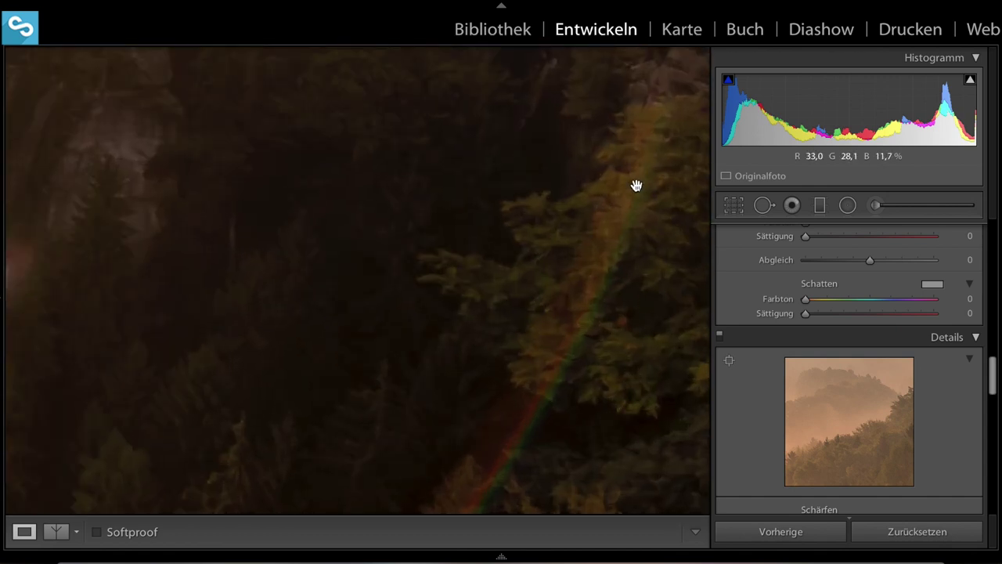
click(537, 379)
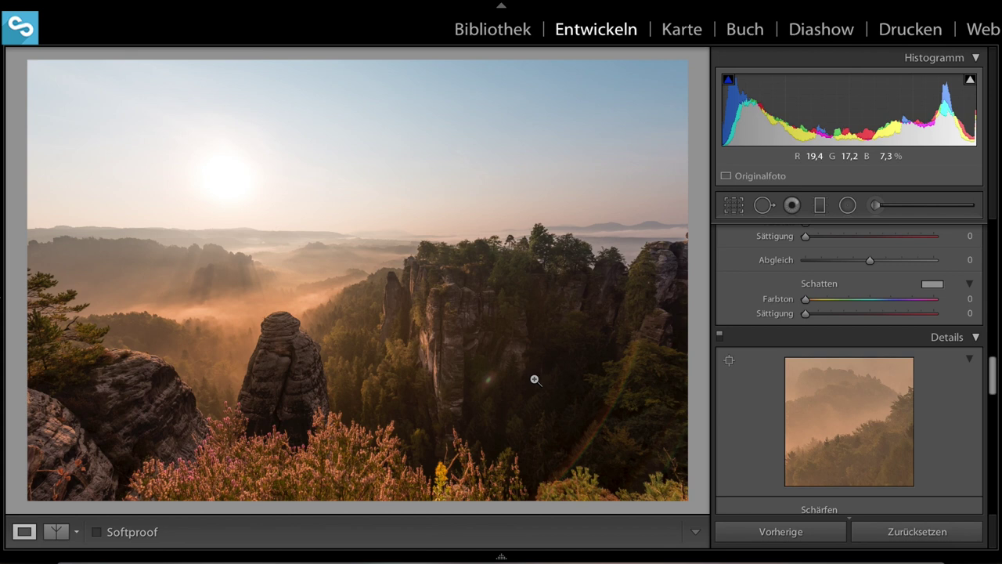
Turn on Spot Removal with Visualize Spots at higher contrast to reveal sensor dust
click(763, 205)
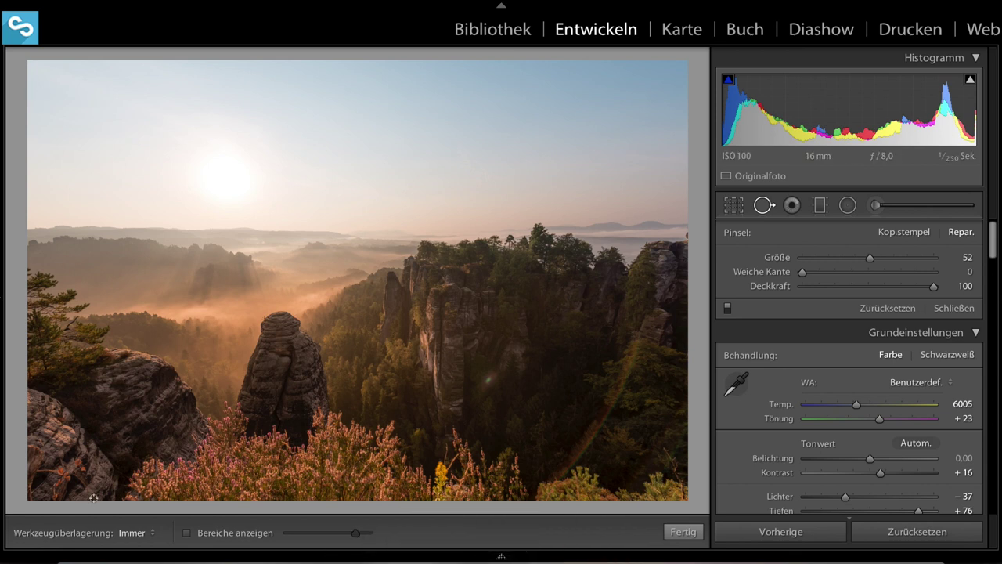
click(188, 534)
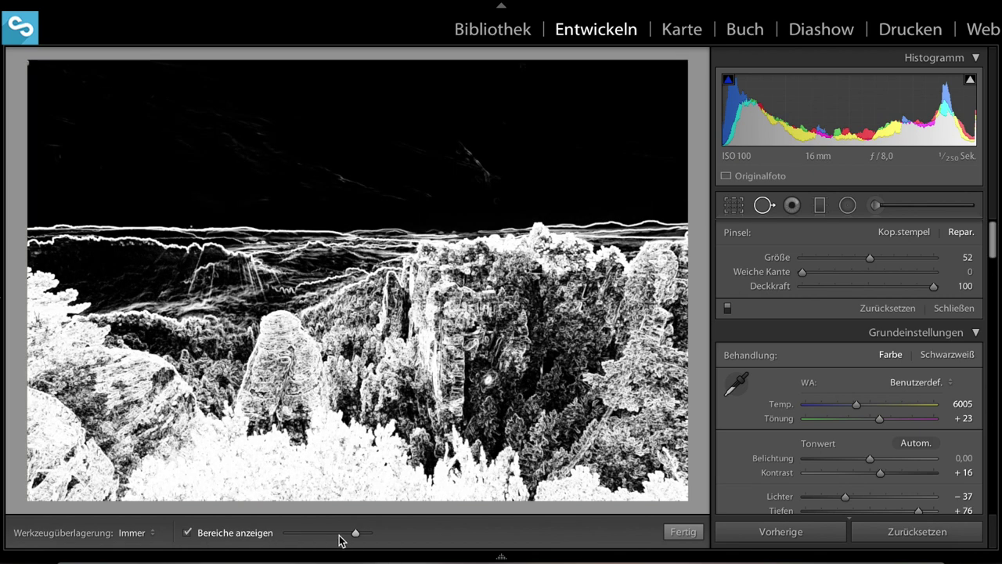
drag(359, 534, 376, 539)
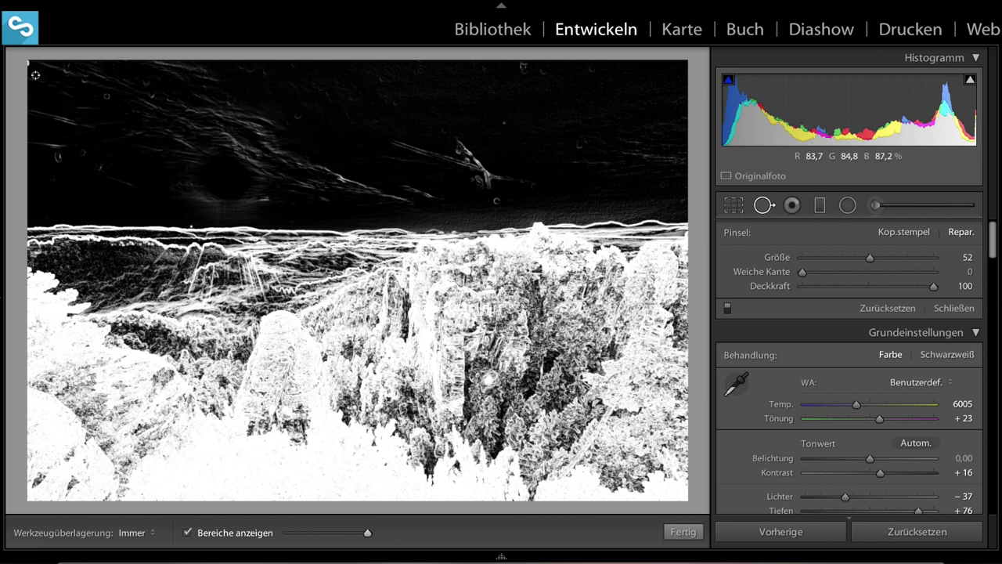
scroll(26, 62, down, 1)
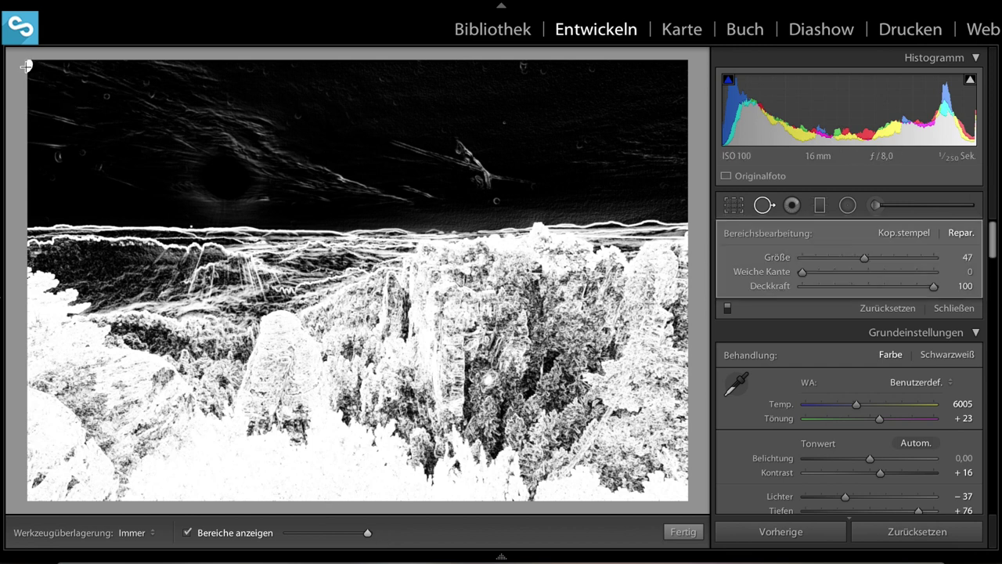
Heal dust spots in the top-left corner, left sky and right-hand sky
click(27, 63)
scroll(99, 166, up, 1)
click(99, 166)
click(104, 97)
scroll(503, 124, up, 1)
click(503, 123)
click(495, 201)
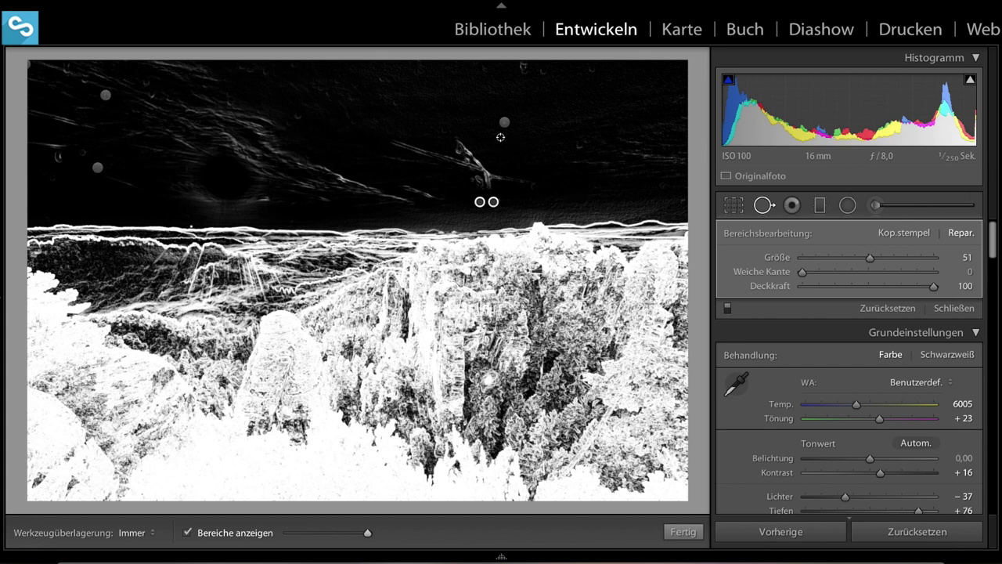
click(379, 80)
Heal the remaining spots along the top and upper-left sky, then close the tool
click(523, 68)
click(591, 70)
click(147, 97)
click(144, 84)
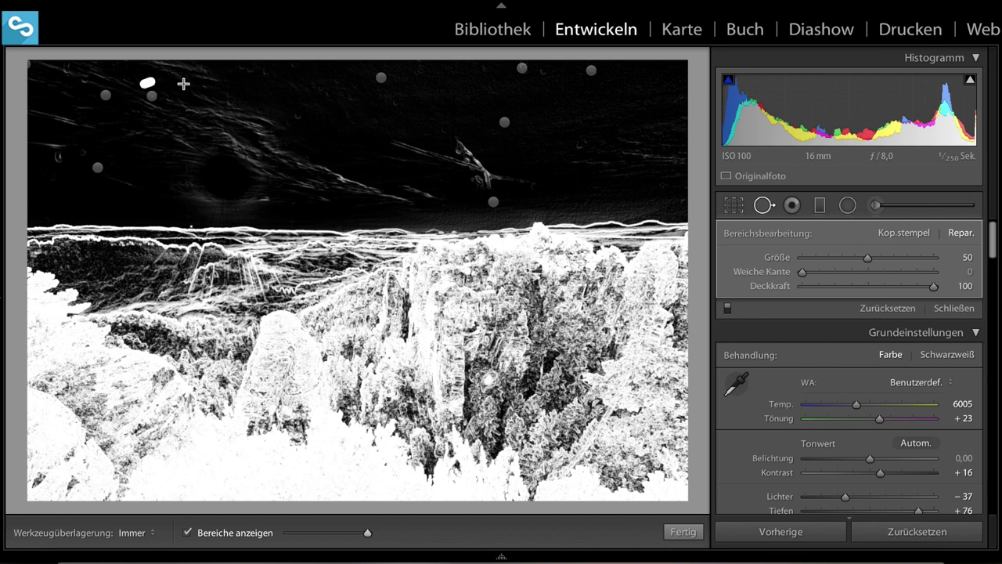
click(296, 116)
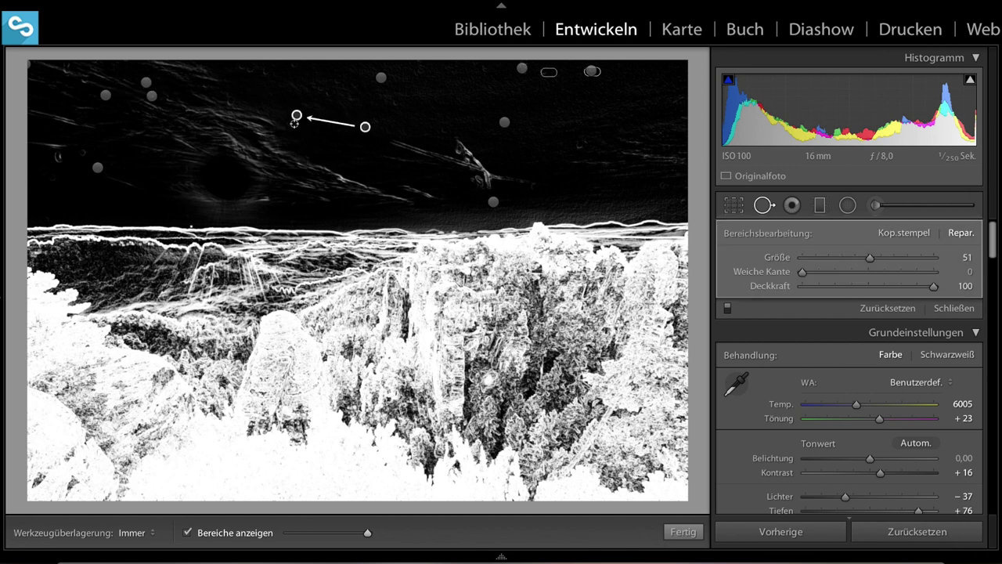
click(81, 81)
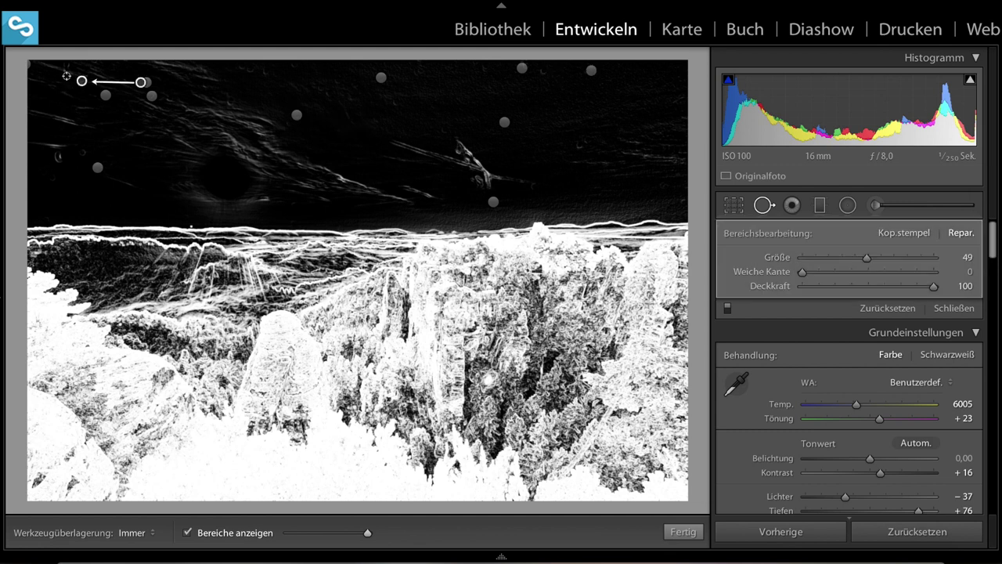
click(61, 71)
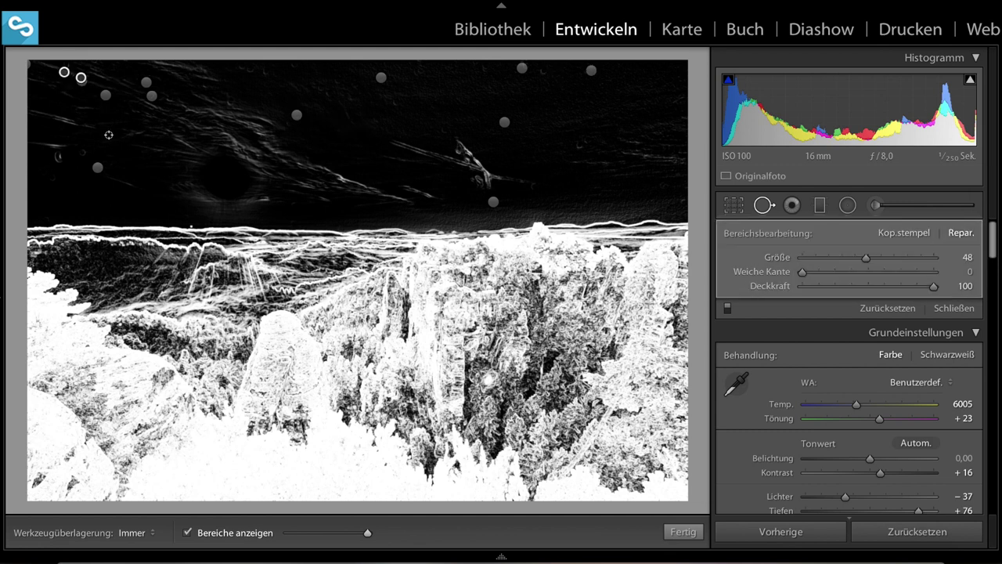
click(59, 157)
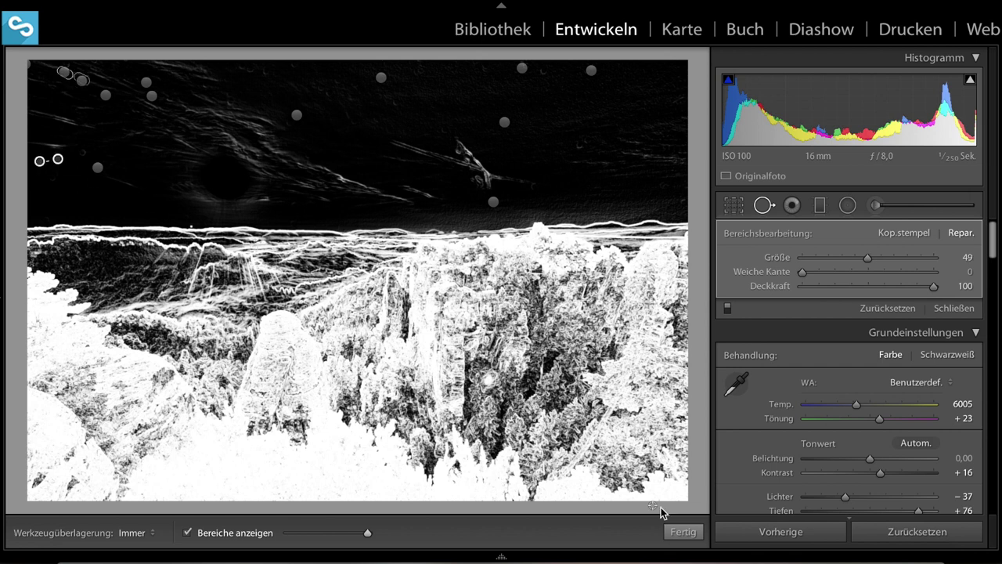
click(681, 533)
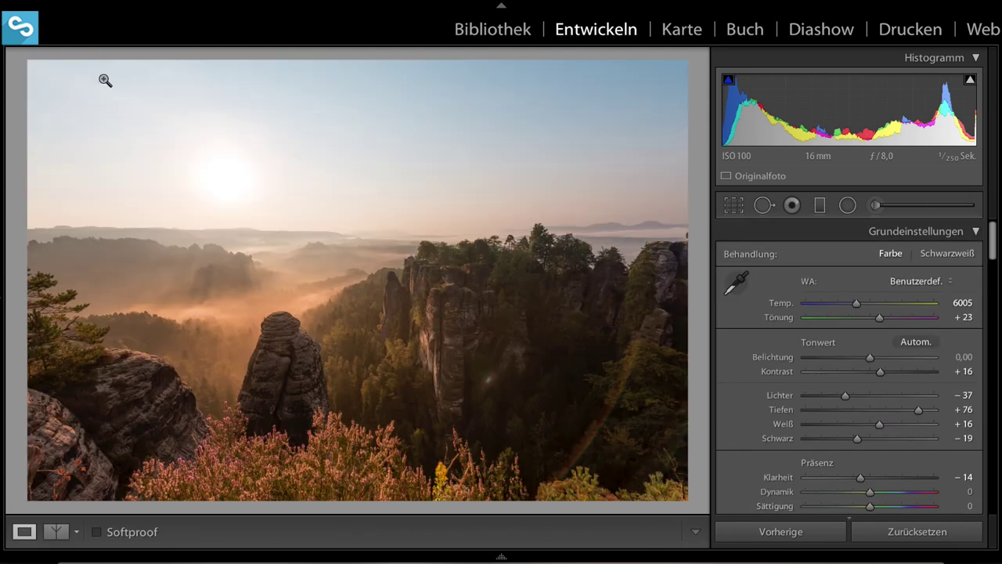
click(37, 80)
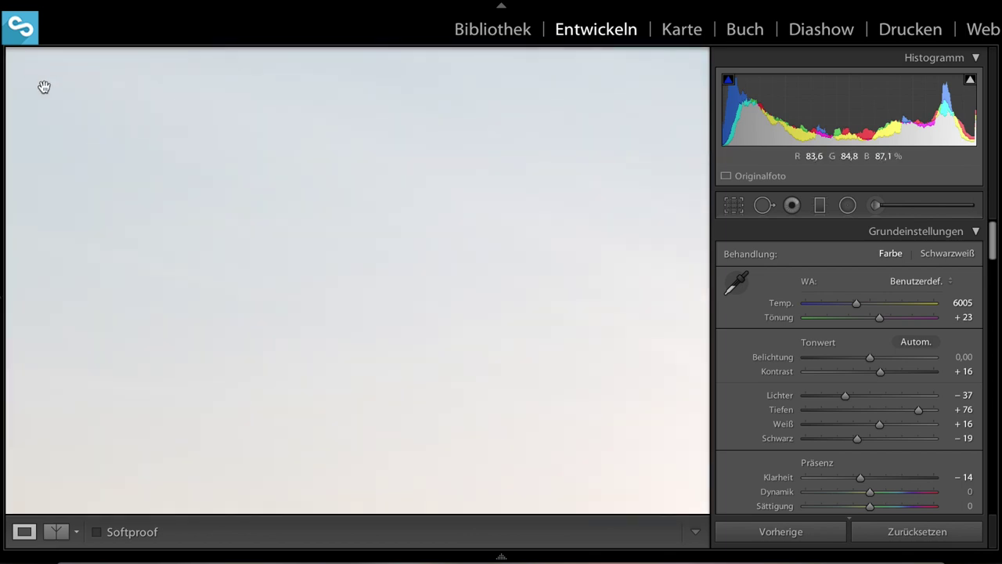
drag(90, 122, 228, 198)
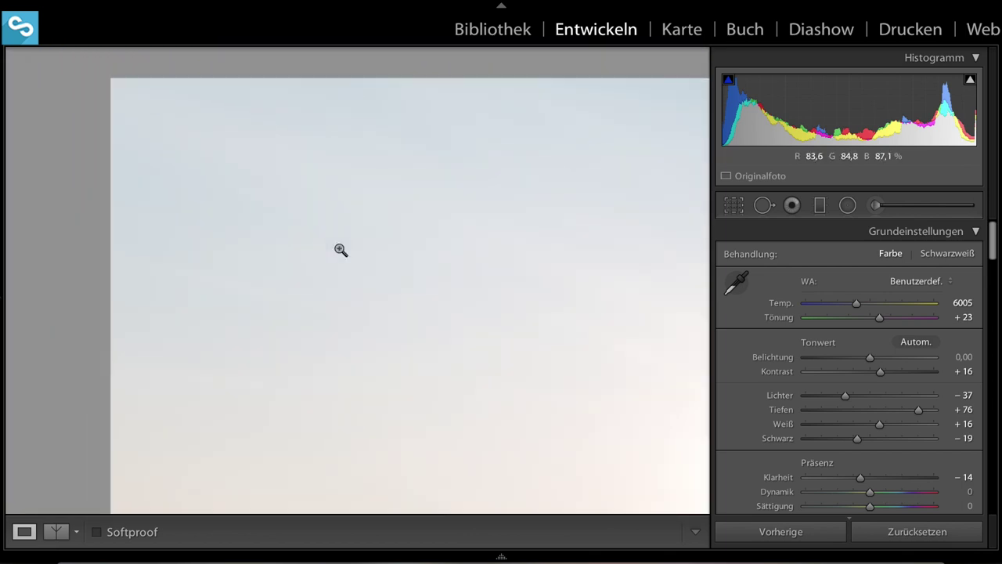
click(340, 253)
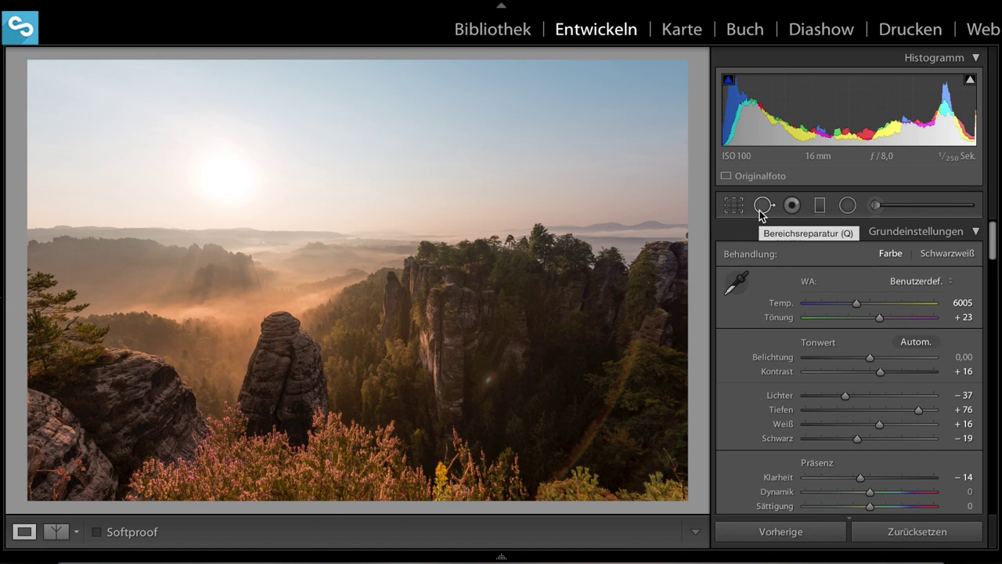
Heal the flare spot on the central cliffs with an enlarged Spot Removal brush
click(761, 205)
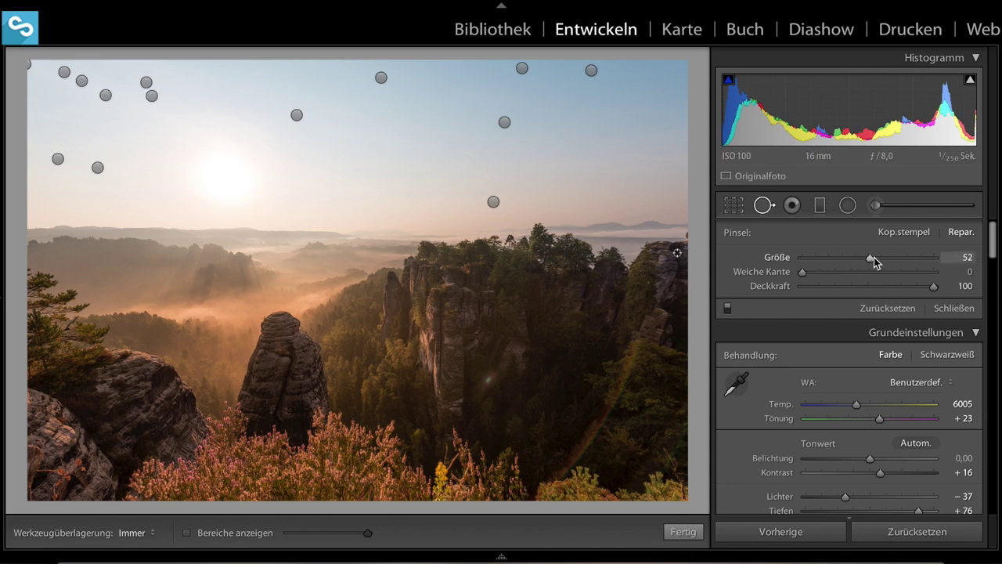
drag(871, 258, 895, 257)
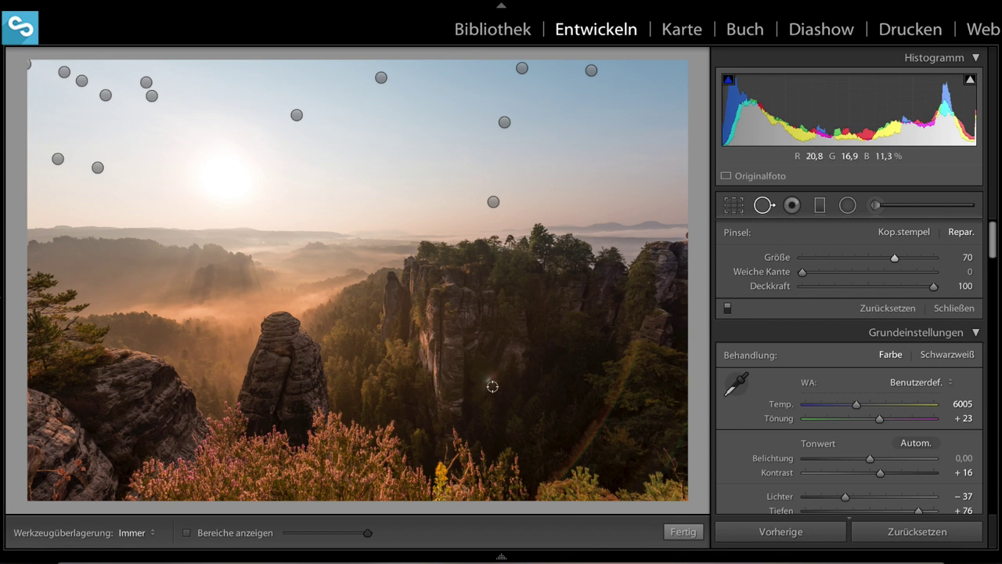
drag(492, 377, 487, 382)
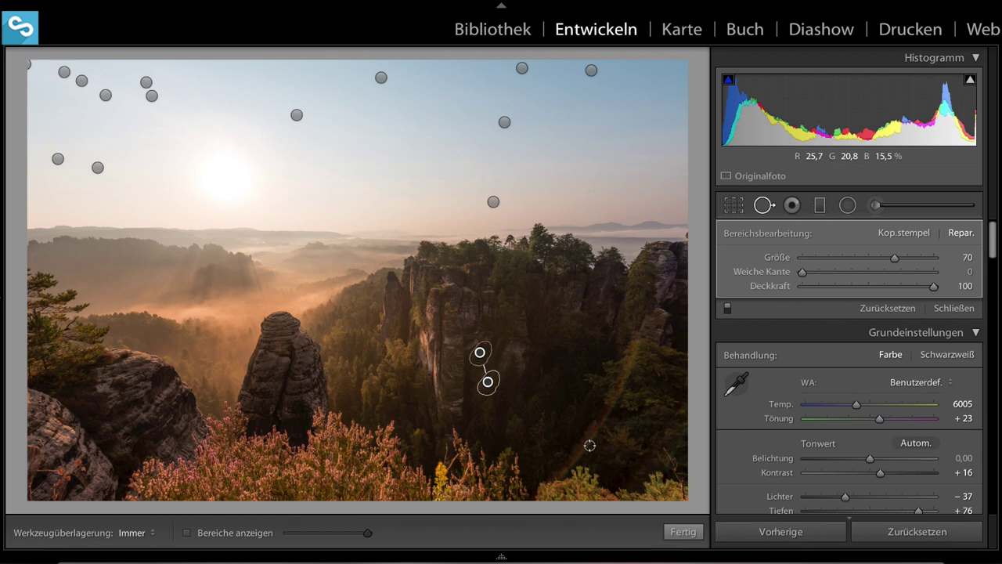
click(684, 533)
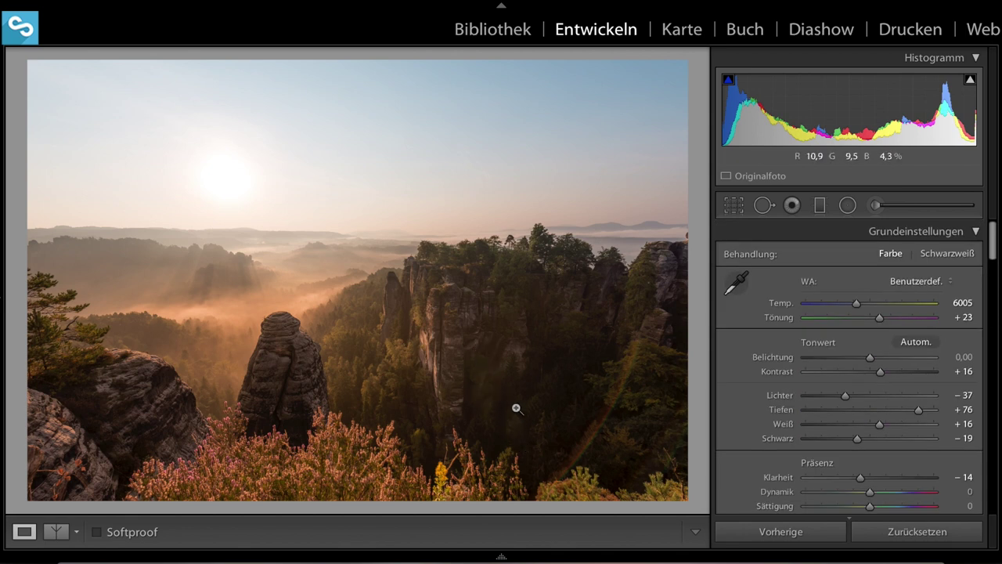
Brush out the diagonal rainbow flare streak across the right-hand forested cliffs
click(763, 205)
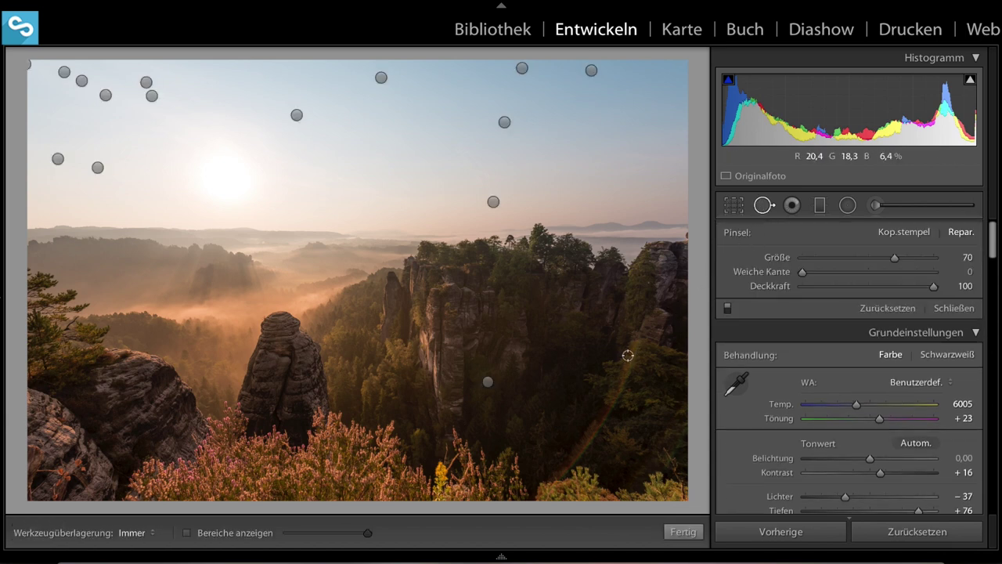
drag(894, 257, 902, 257)
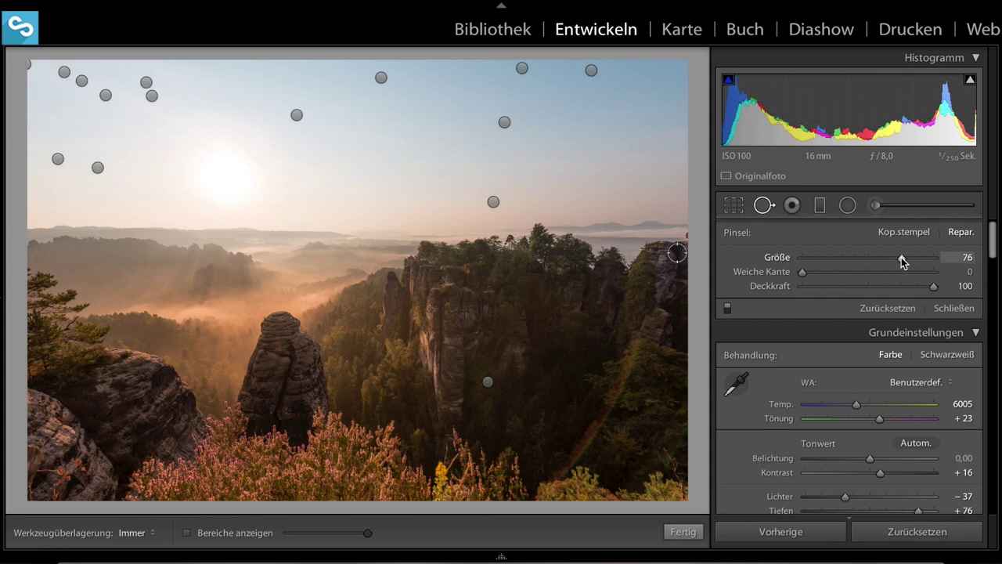
mouse_move(637, 338)
mouse_down()
mouse_move(606, 421)
mouse_move(558, 472)
mouse_move(587, 479)
mouse_up()
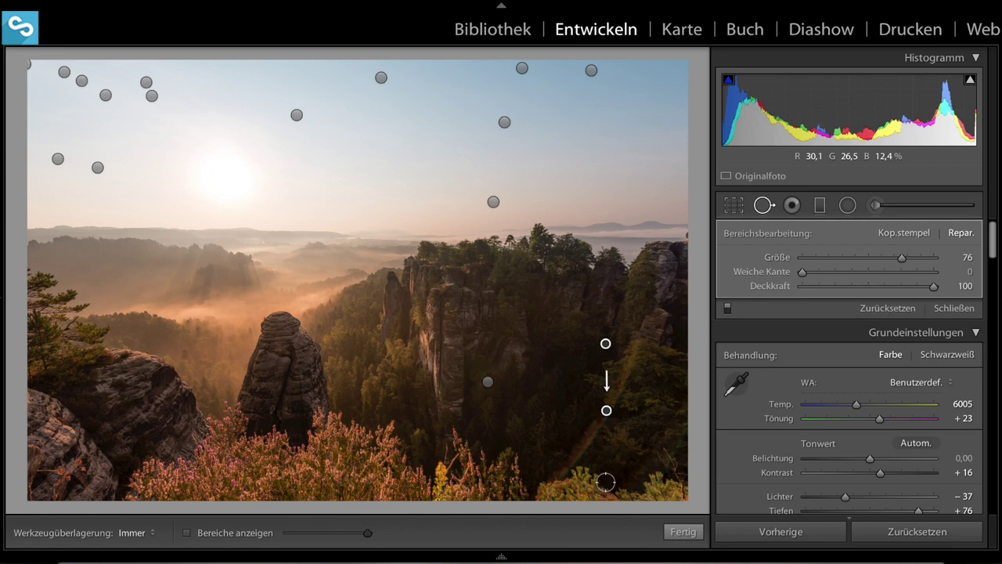
click(683, 532)
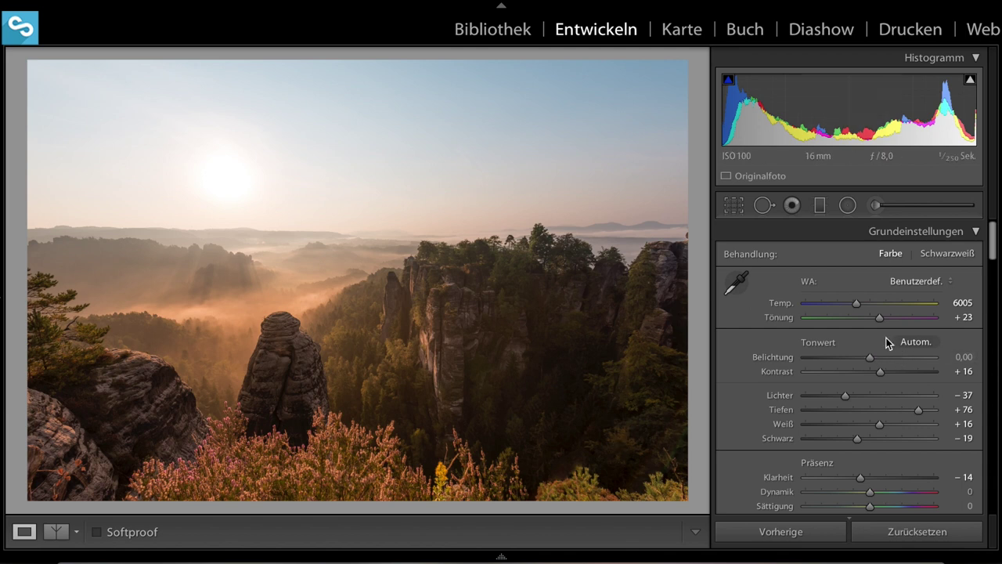
Tighten the crop evenly from the centre on all sides, keeping the original aspect ratio
click(733, 205)
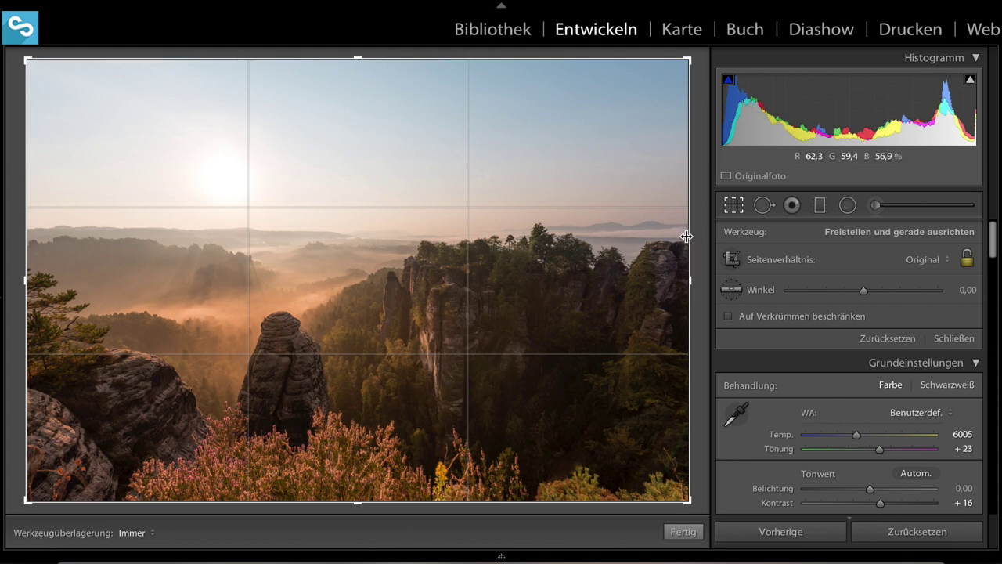
key(alt)
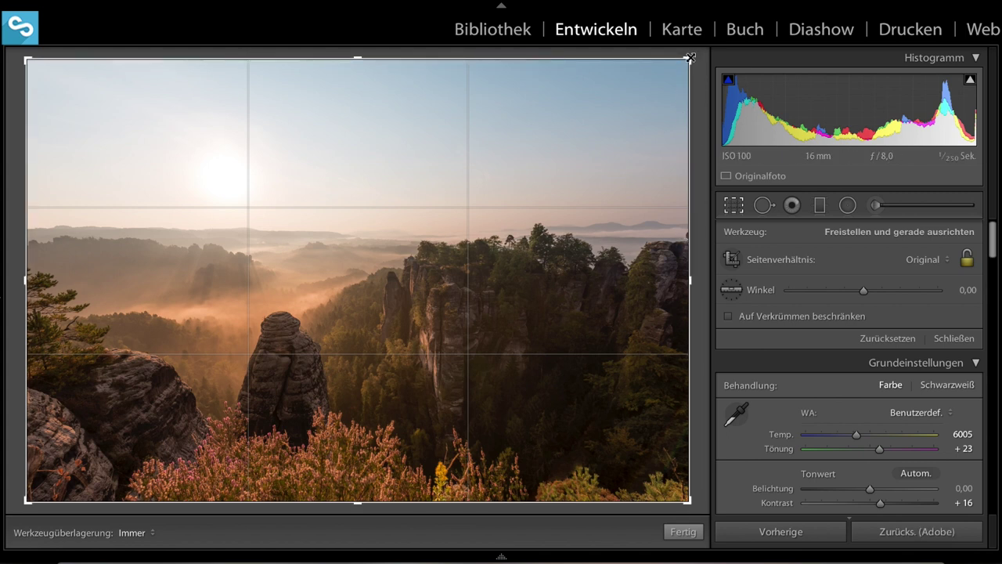
drag(690, 57, 688, 59)
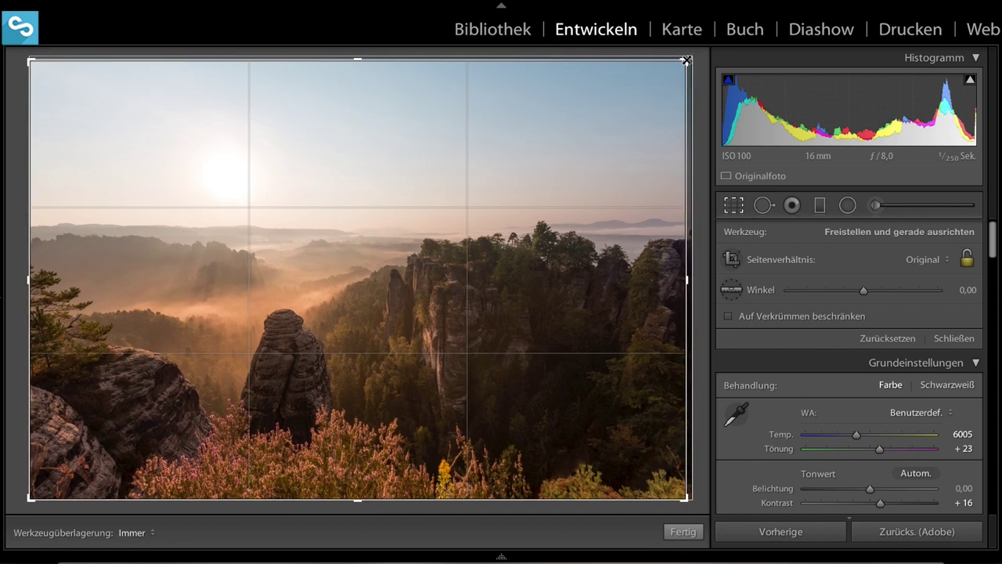
drag(687, 61, 685, 61)
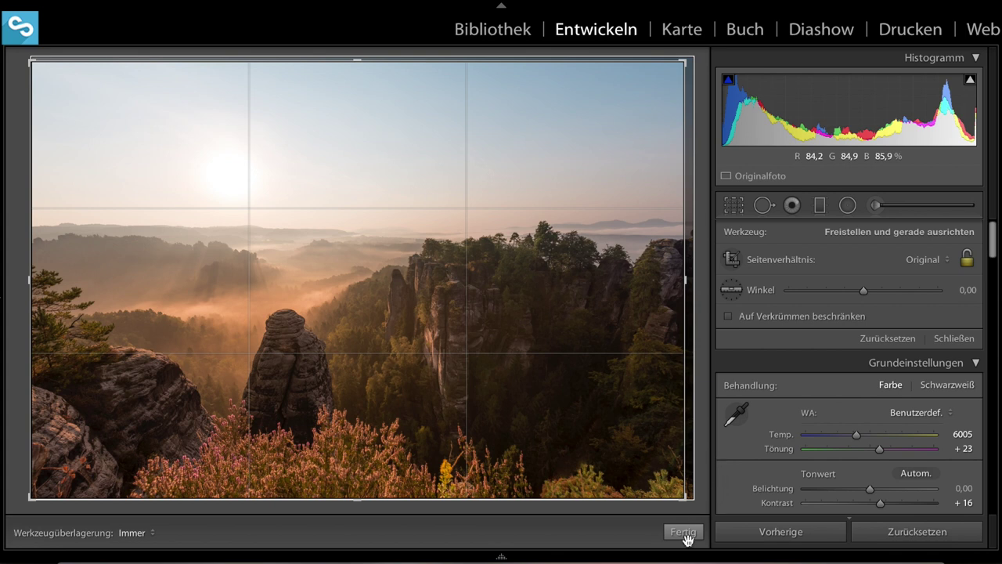
key(Return)
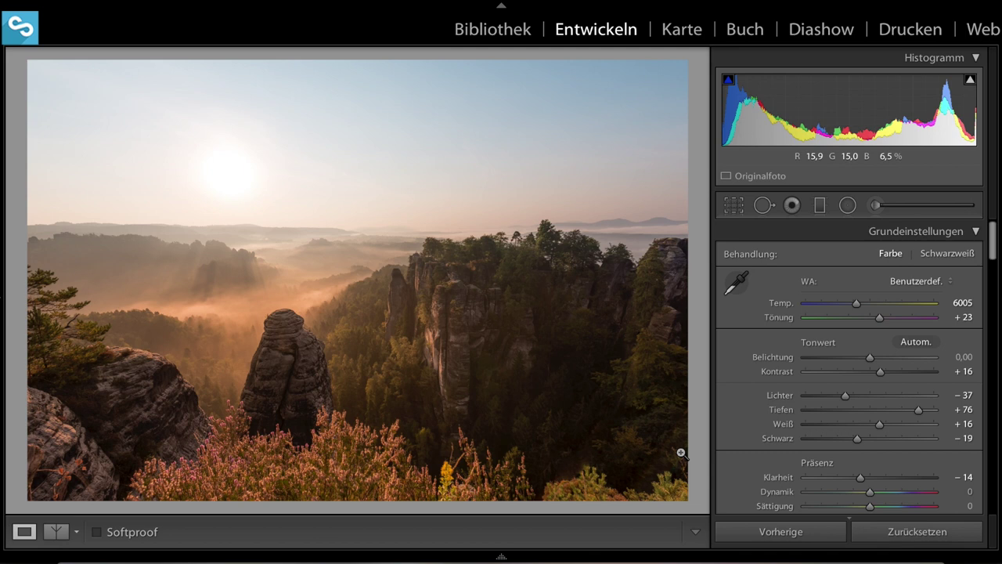